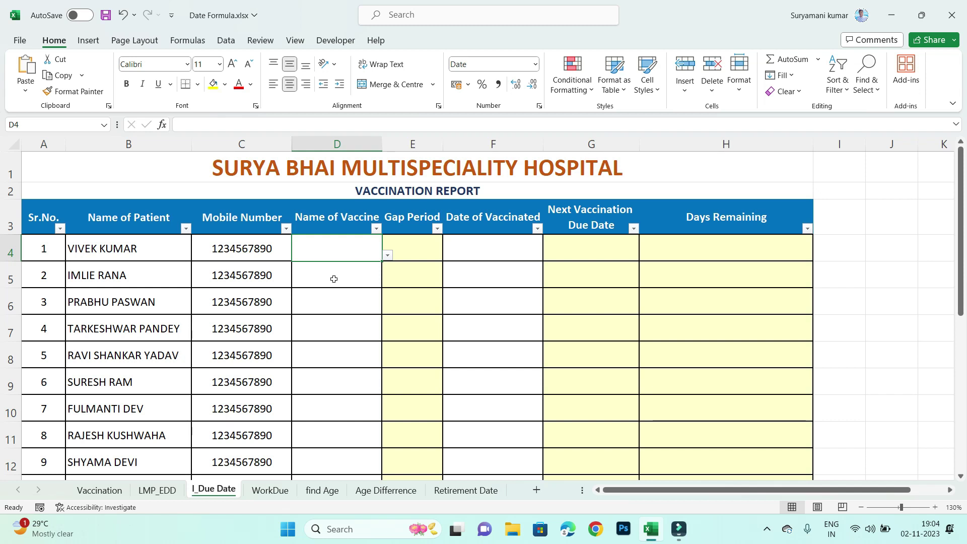
- Choose Covishield as the vaccine for the first patient and Covaxin for the second patient in the vaccination report
left_click(351, 252)
left_click(387, 257)
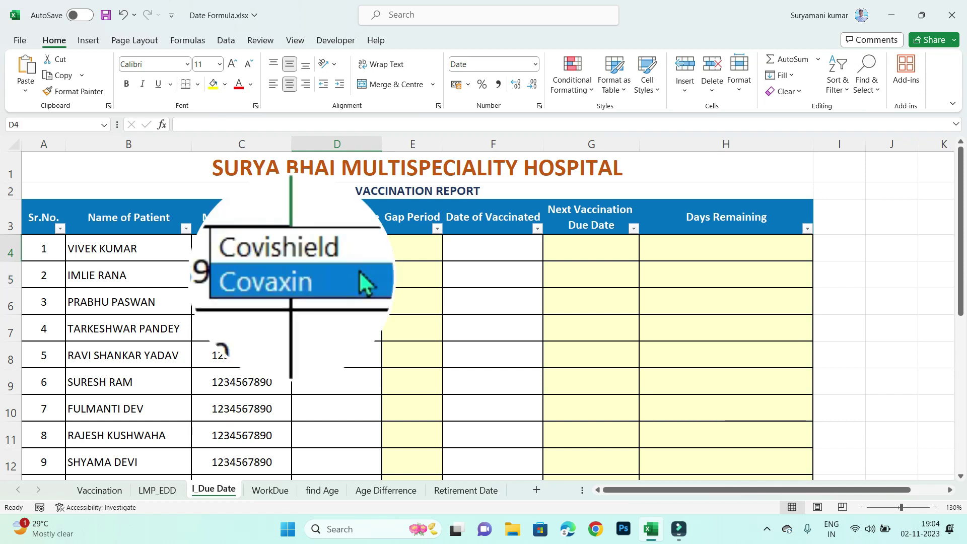
left_click(314, 267)
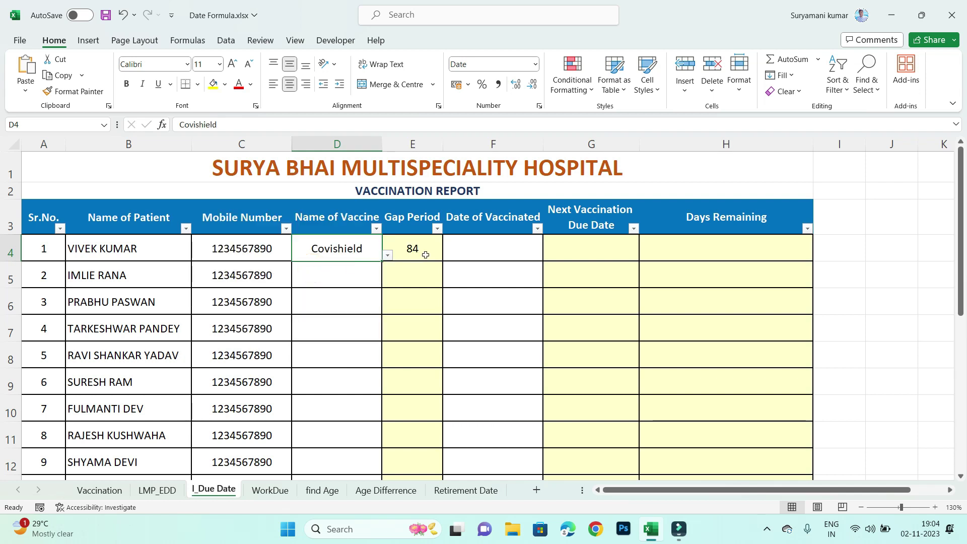
left_click(355, 272)
left_click(387, 282)
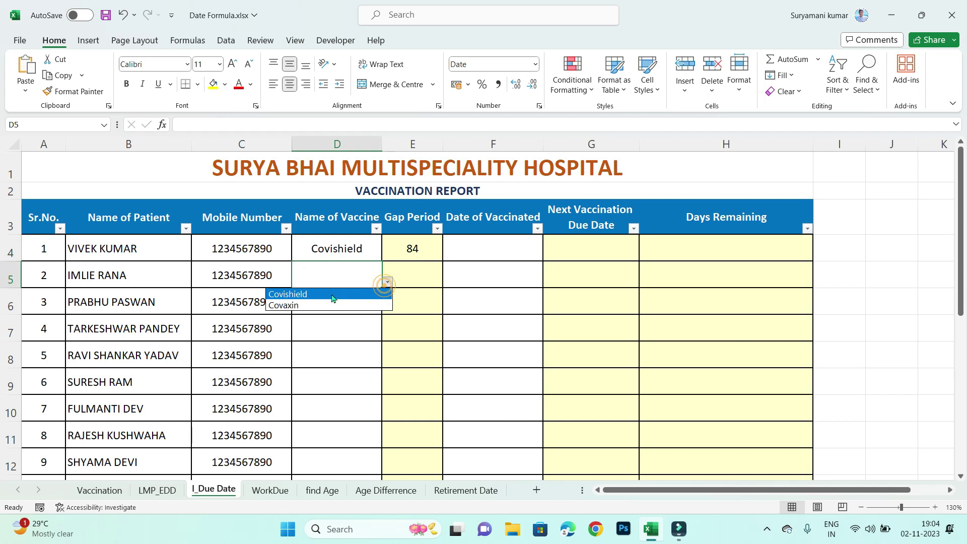
left_click(310, 306)
- Enter 02-11-2023 as the first patient's date of vaccination and check the next due date and days remaining formulas
left_click(471, 277)
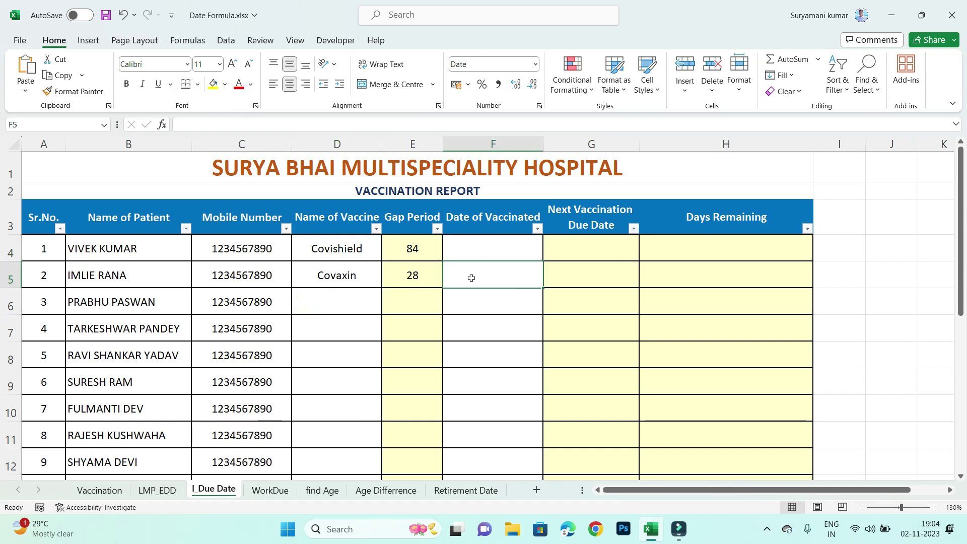
key("Up")
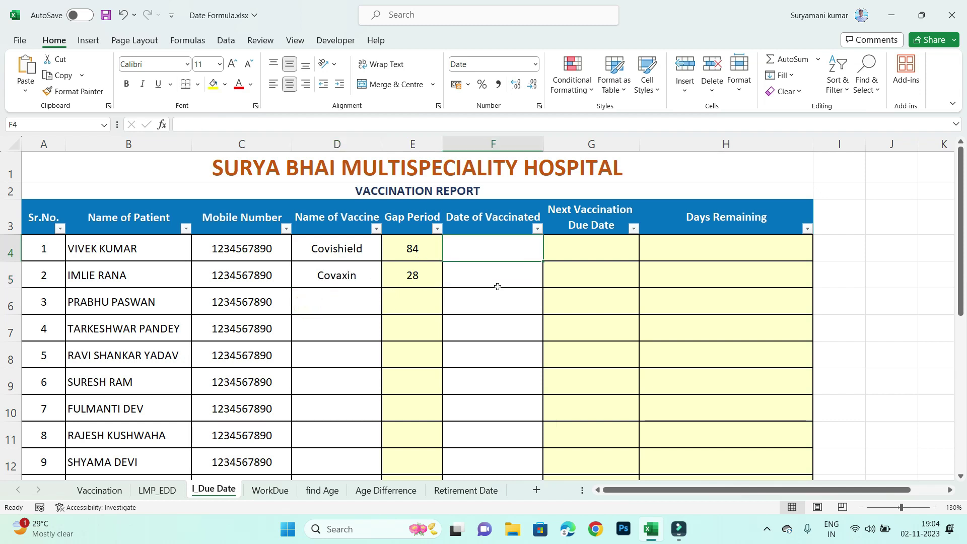
type("02-11-2023")
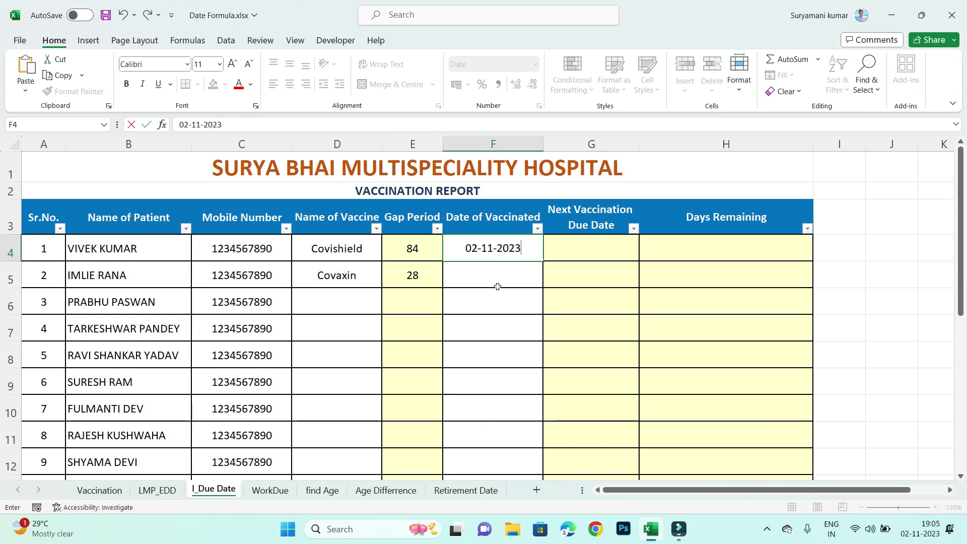
key("Return")
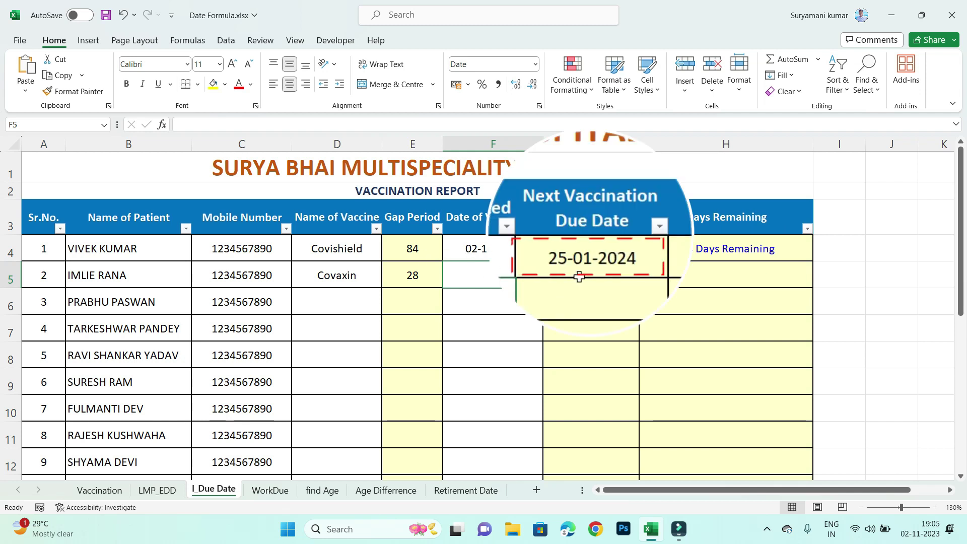
left_click(584, 277)
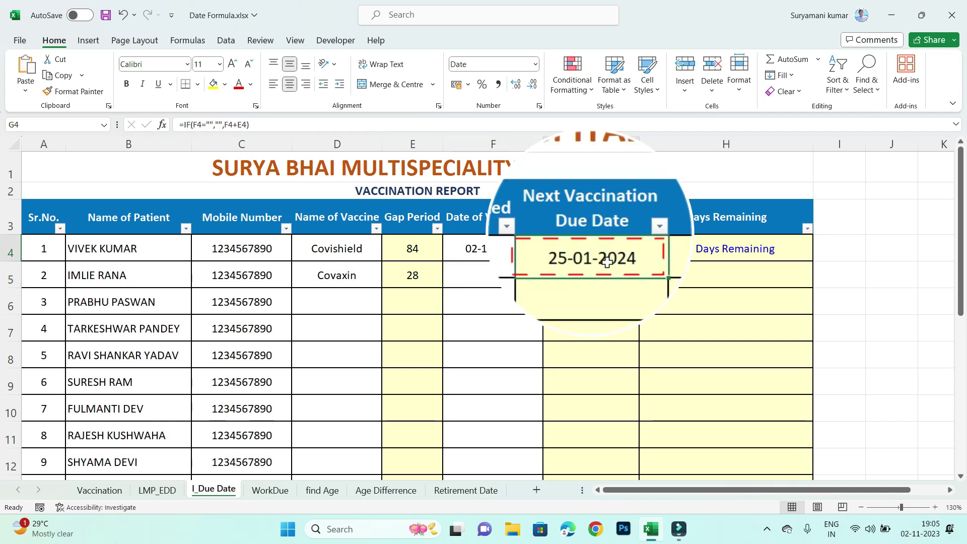
left_click(587, 255)
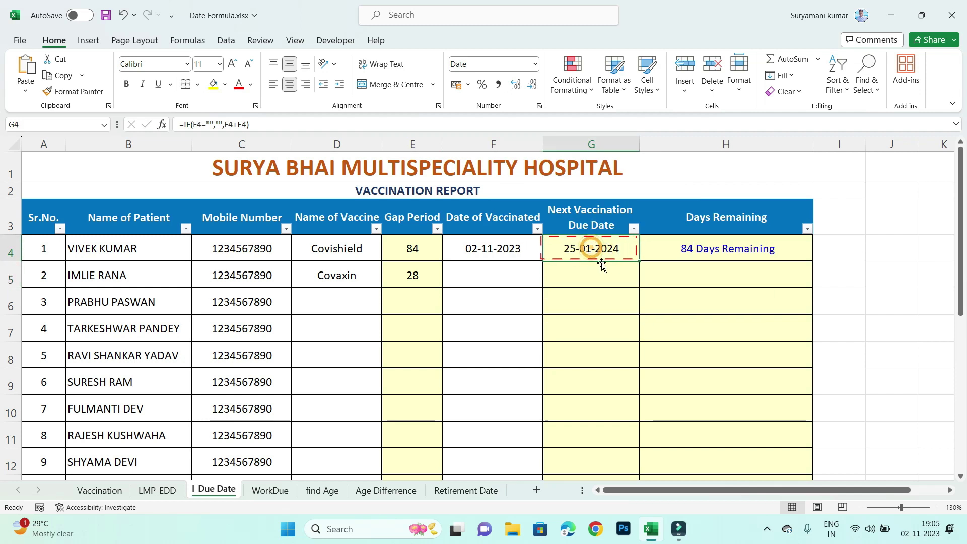
left_click(674, 251)
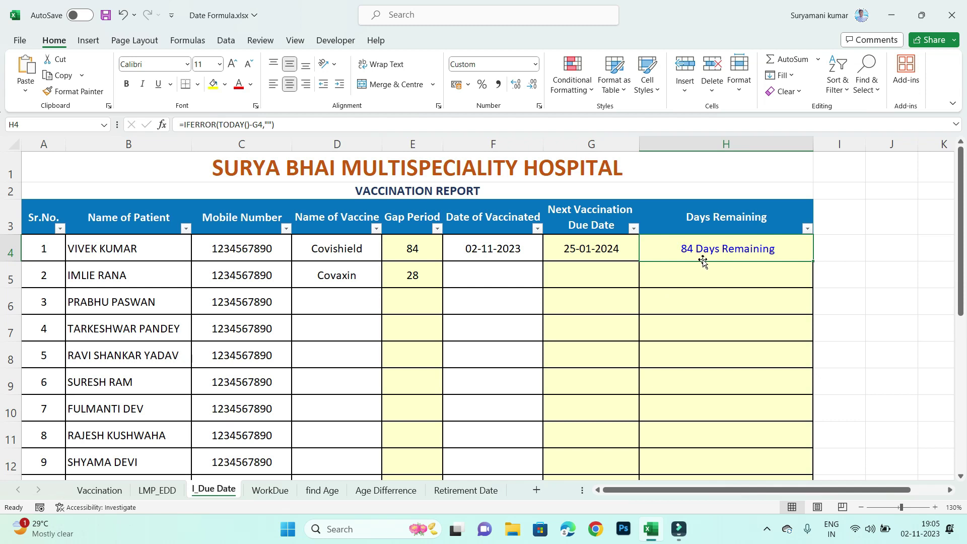
left_click(472, 251)
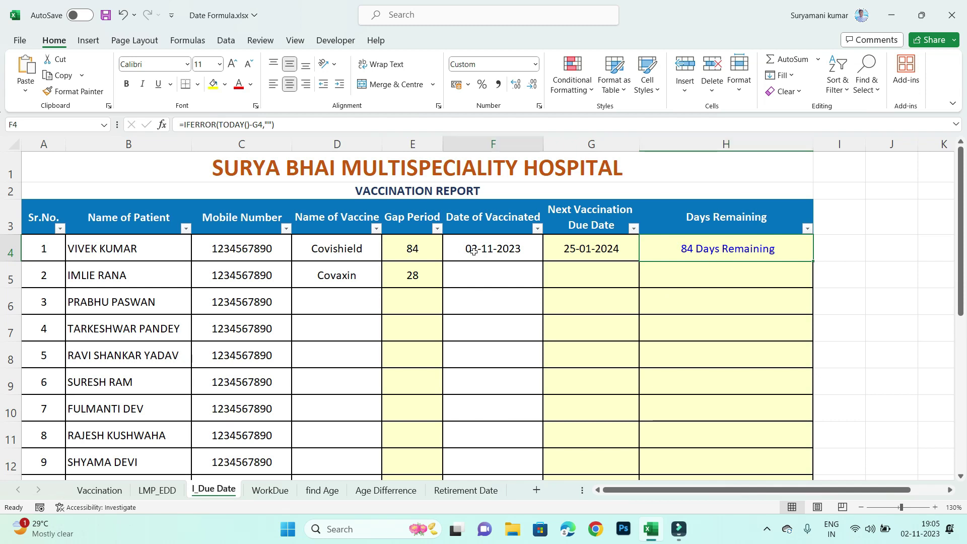
left_click(654, 256)
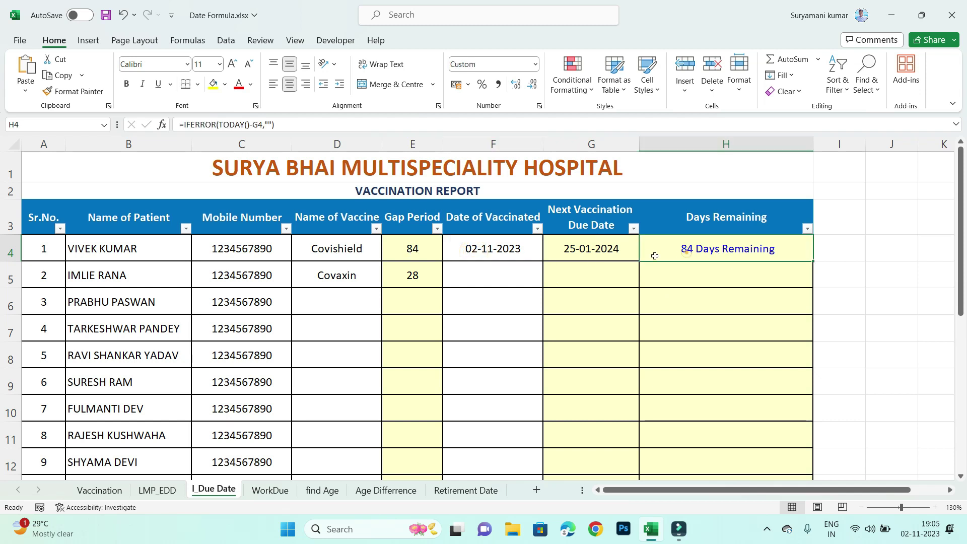
- Change the first patient's date of vaccination to 02-10-2023 and check the recalculated due date and days remaining
double_click(474, 248)
mouse_move(477, 247)
left_mouse_down()
mouse_move(466, 247)
mouse_move(488, 249)
left_mouse_up()
type("0")
key("Return")
left_click(710, 249)
left_click(590, 257)
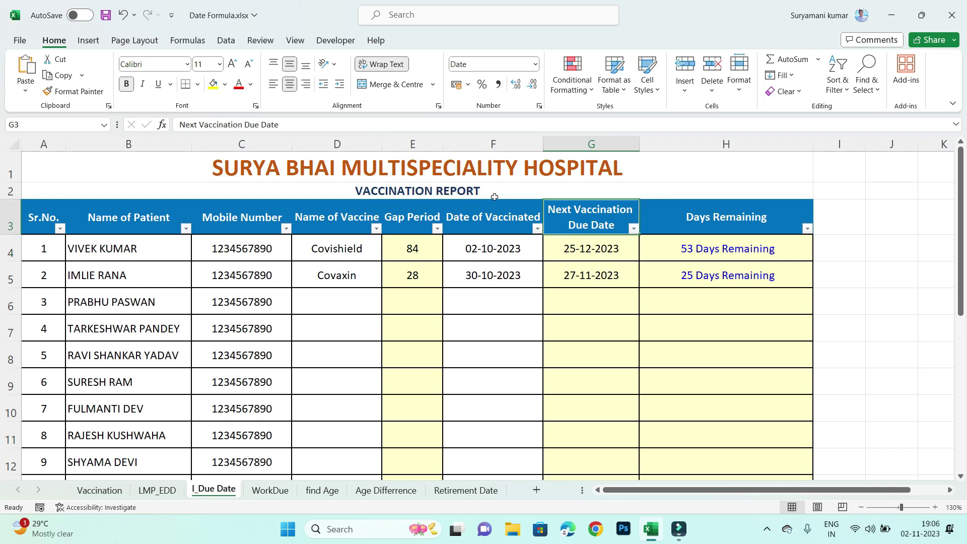
left_click(574, 194)
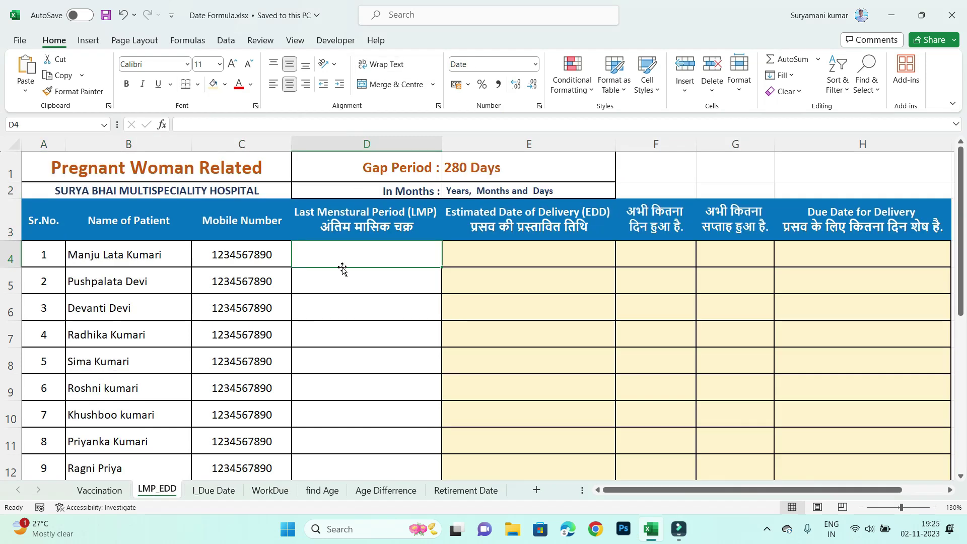
left_click(340, 257)
left_click(338, 277)
left_click(344, 255)
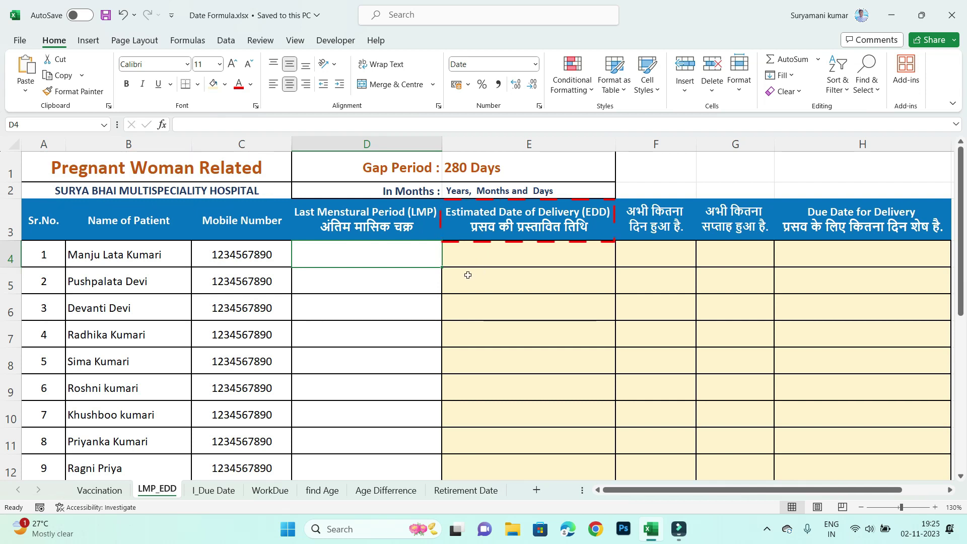
left_click(391, 281)
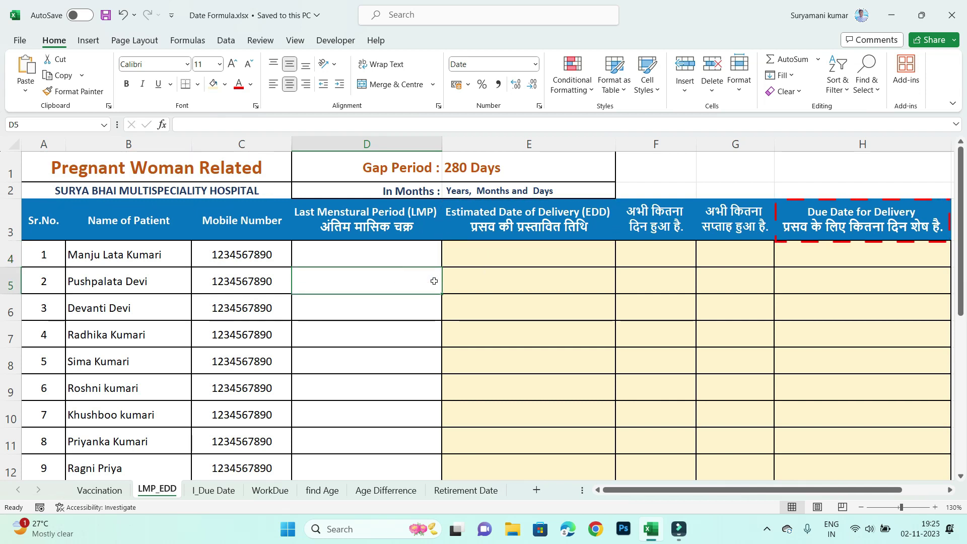
left_click(355, 261)
left_click(129, 255)
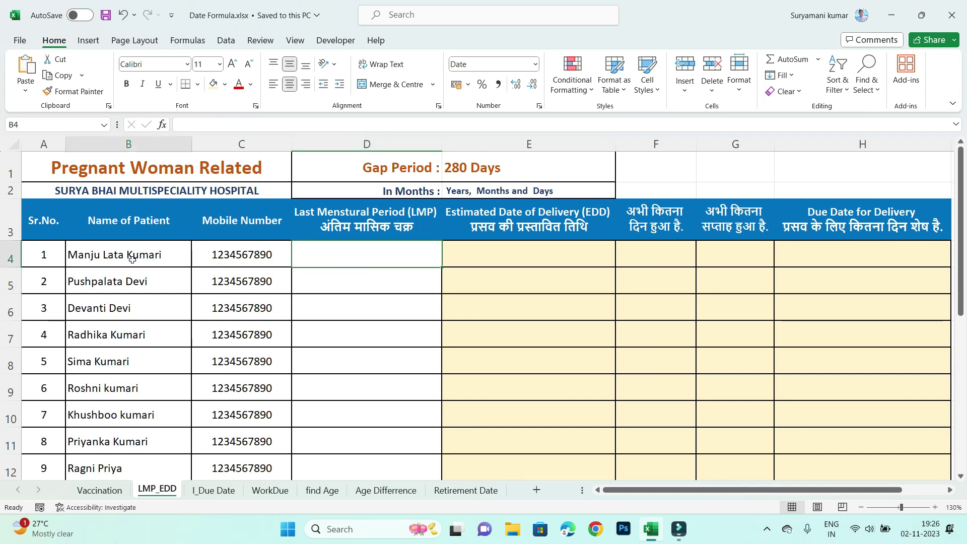
- Enter 26-01-23 as the Last Menstrual Period date for the first patient in cell D4
left_click(352, 256)
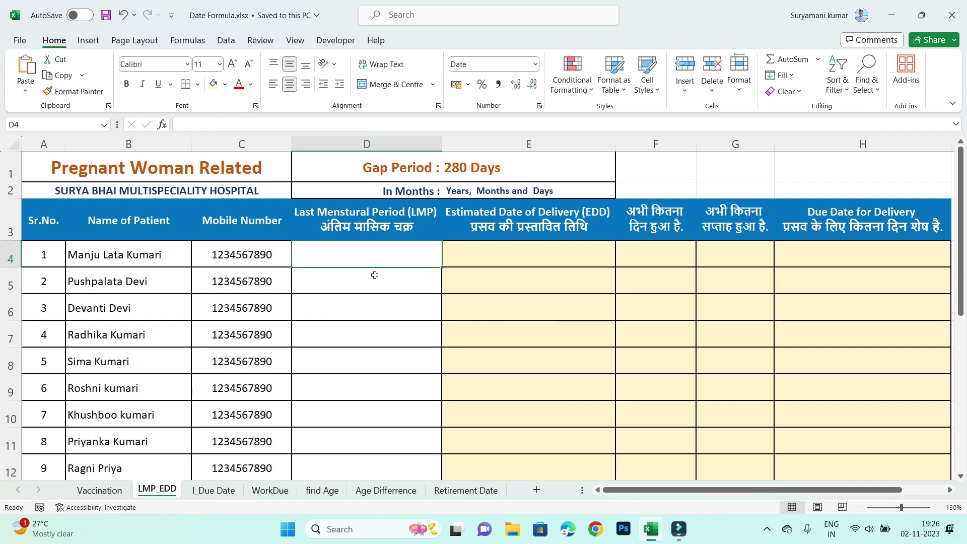
type("26-01-23")
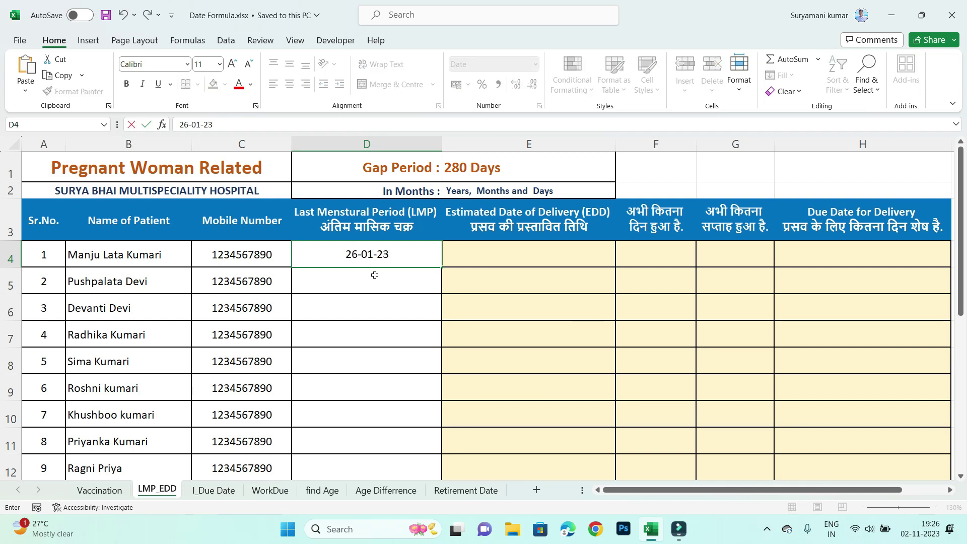
key("Return")
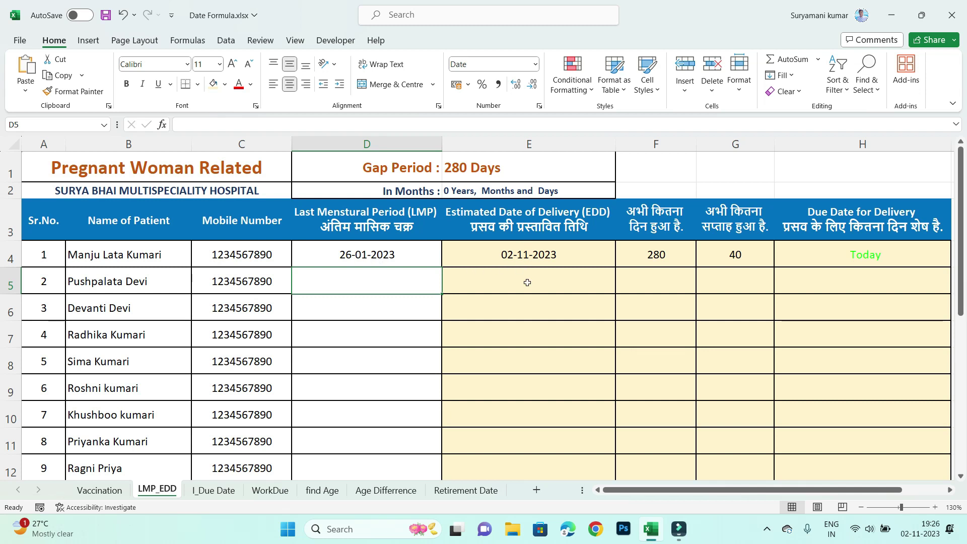
- Examine the first patient's estimated delivery date, elapsed days, elapsed weeks and delivery due date formulas in row 4
left_click(563, 257)
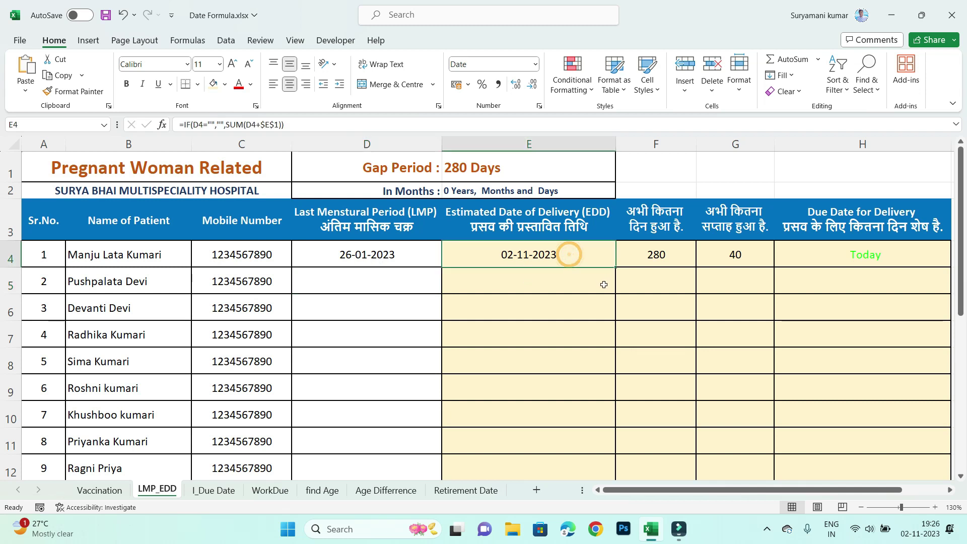
left_click(673, 220)
left_click(671, 250)
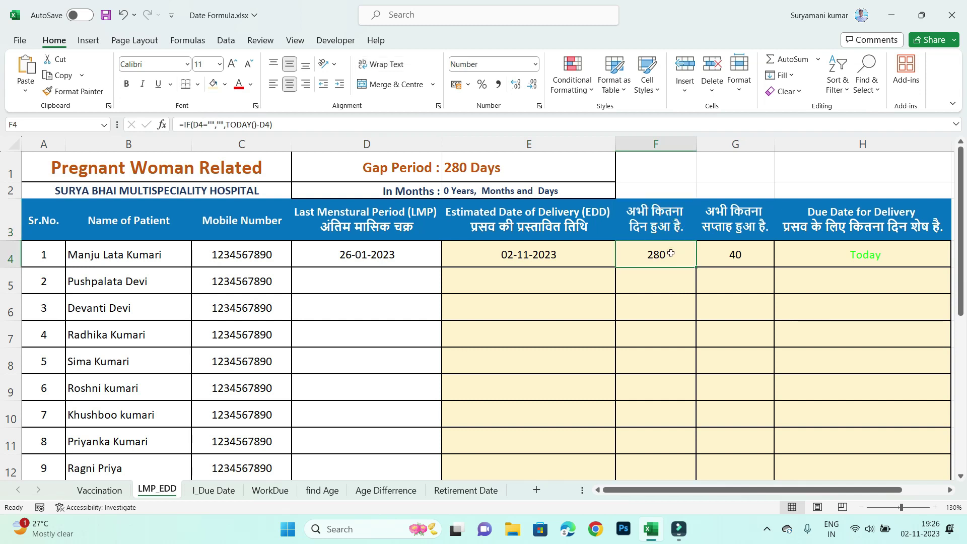
left_click(750, 214)
left_click(739, 256)
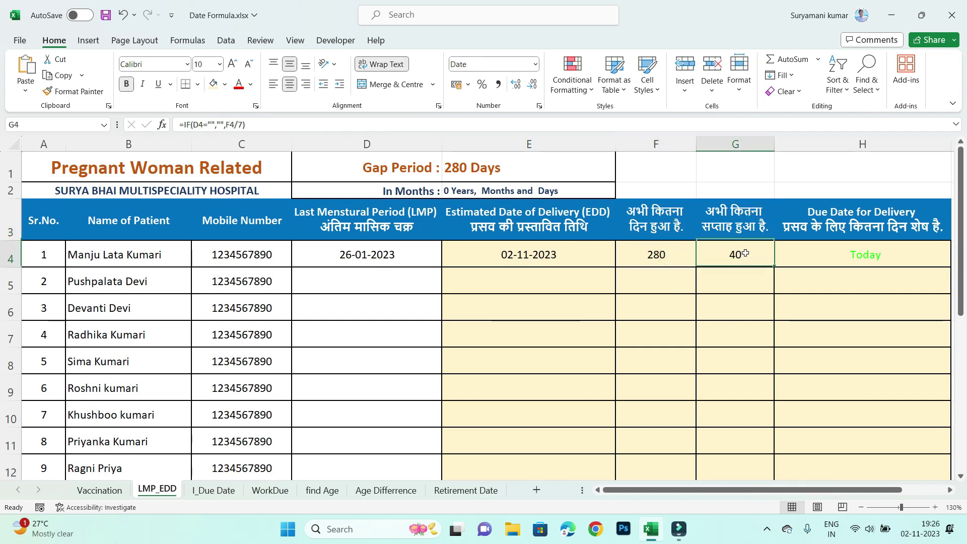
left_click(833, 237)
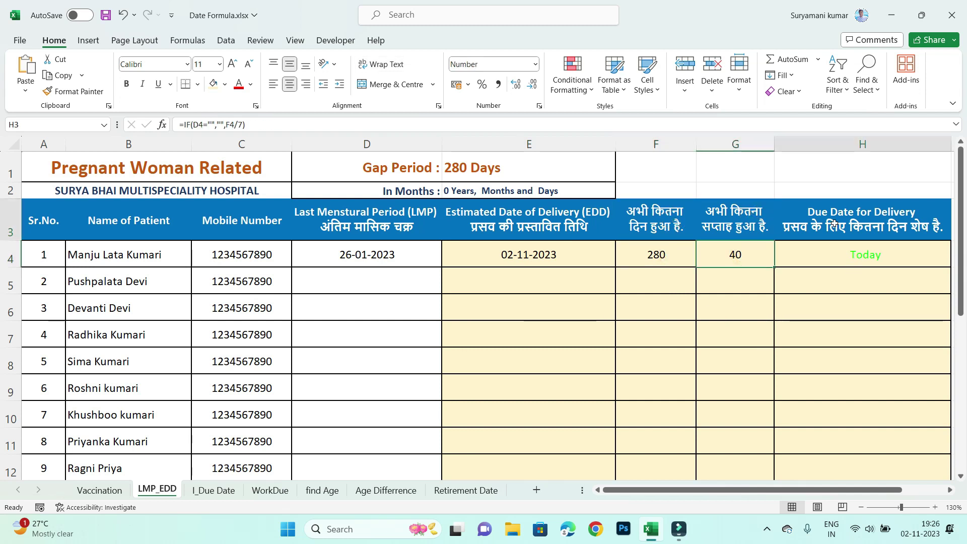
left_click(825, 262)
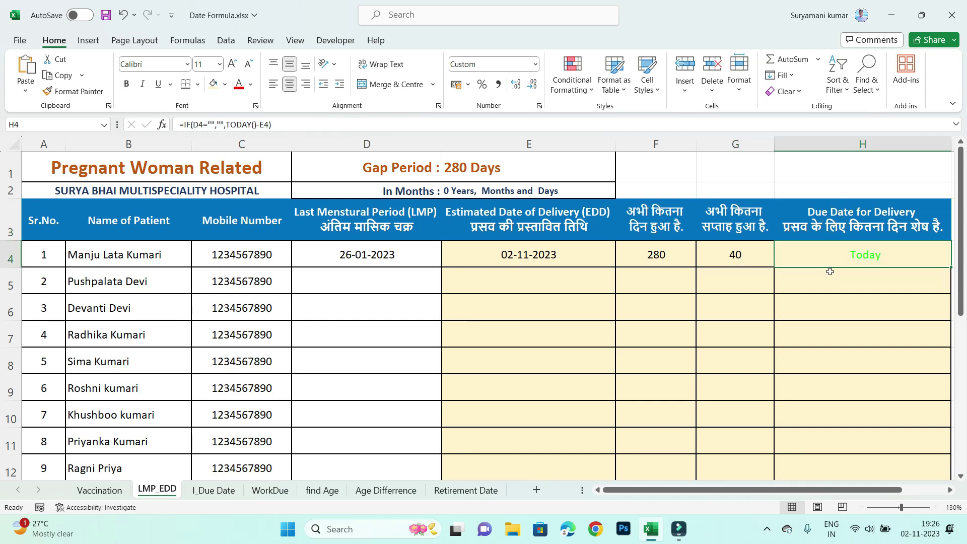
- Enter 10-01-2023 as the second patient's Last Menstrual Period date and compare the delivery due status of the first two patients
left_click(350, 276)
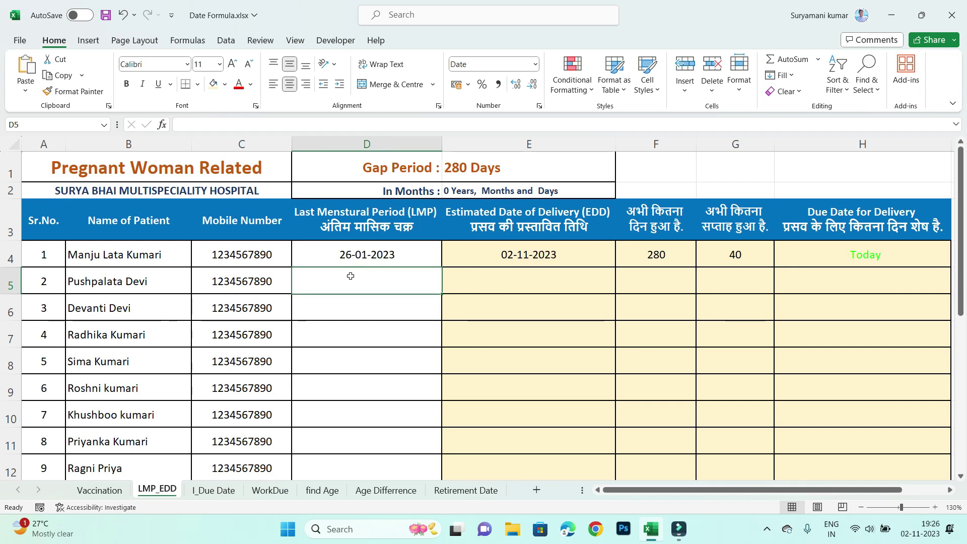
type("10-01-2023")
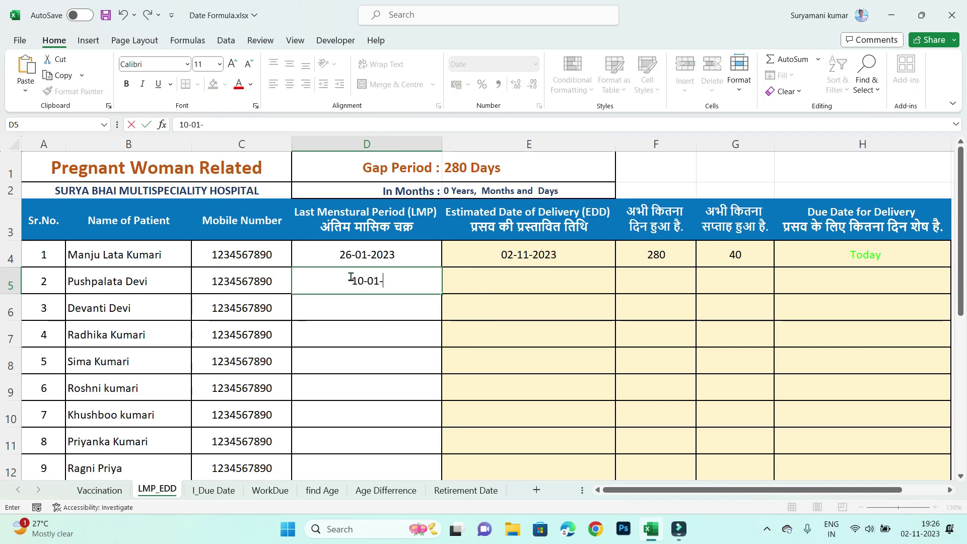
key("Return")
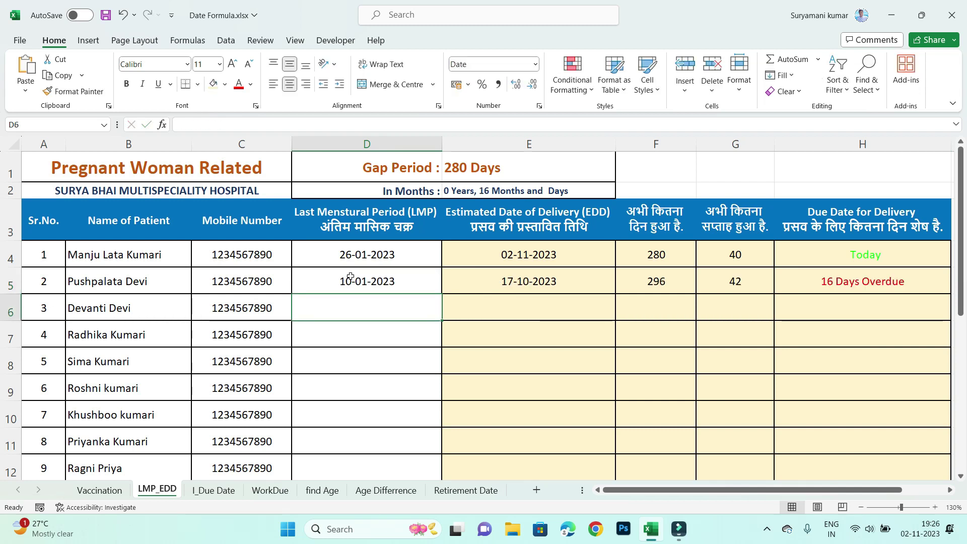
left_click(395, 259)
left_click(559, 260)
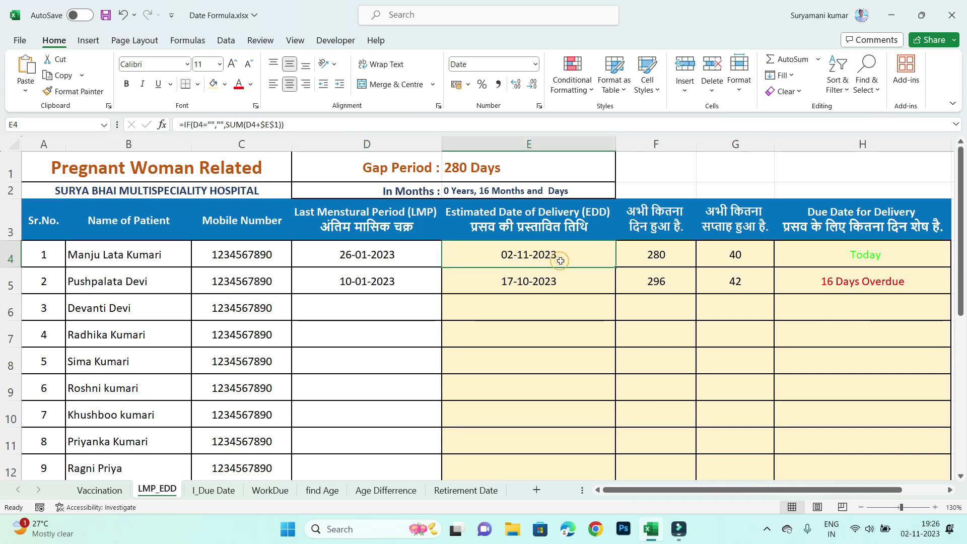
left_click(835, 266)
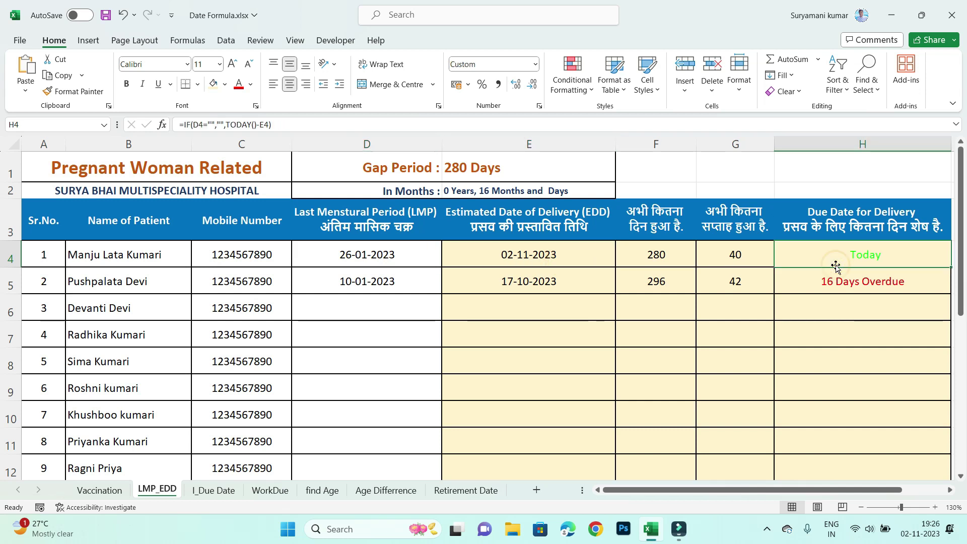
left_click(394, 288)
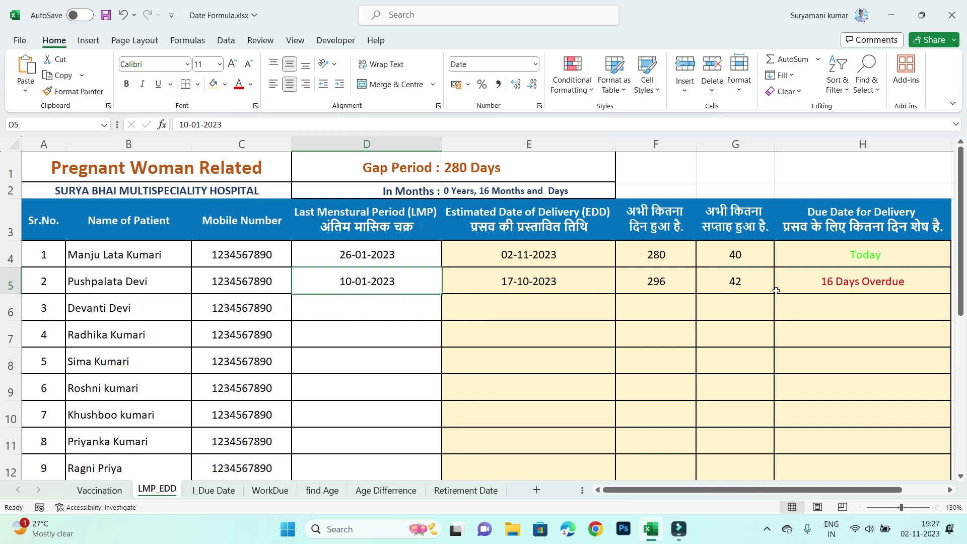
left_click(857, 290)
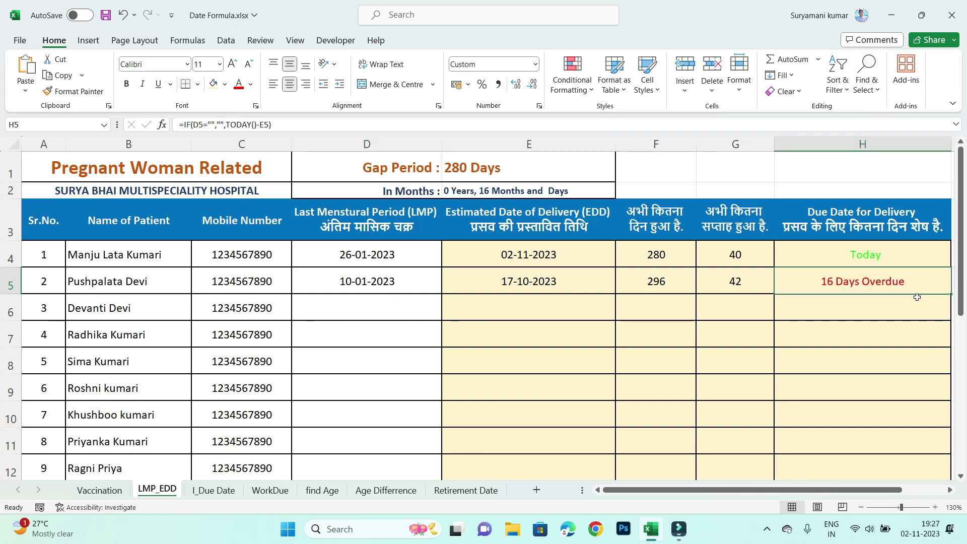
- Enter 30-1-23 as the third patient's Last Menstrual Period date and compare the delivery due status of all three patients
left_click(405, 308)
type("30-1-23")
key("Return")
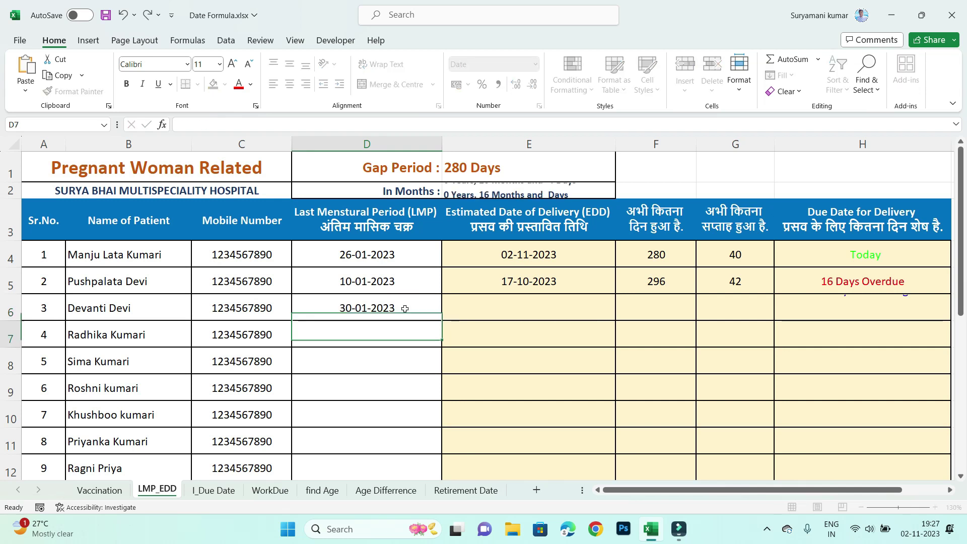
left_click(848, 310)
left_click(851, 284)
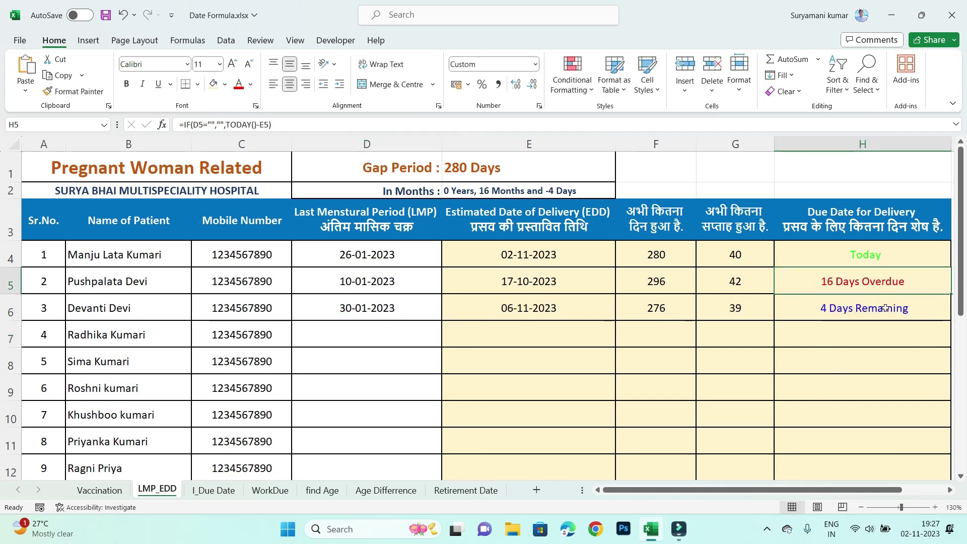
left_click(838, 261)
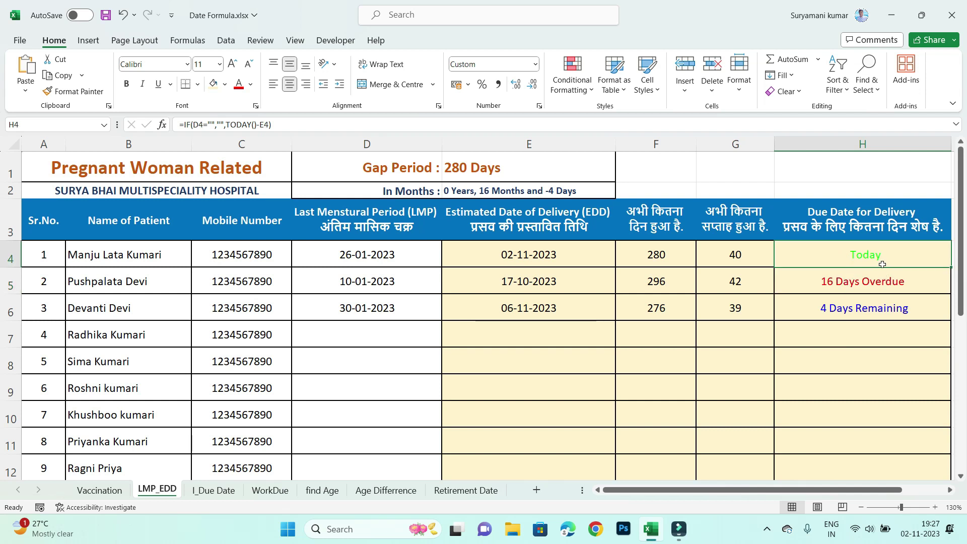
- Inspect the delivery due status cells of the second and third patients in H5 and H6
left_click(872, 285)
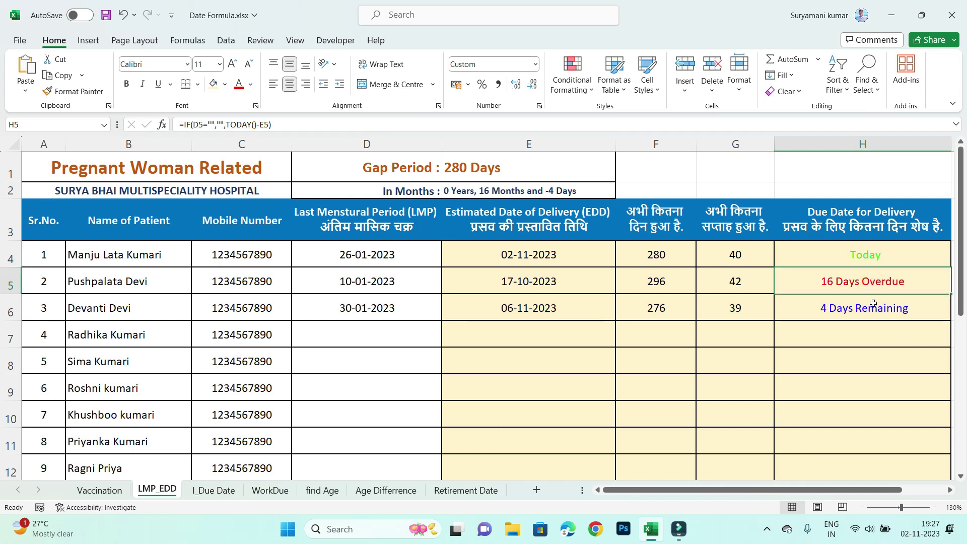
left_click(870, 313)
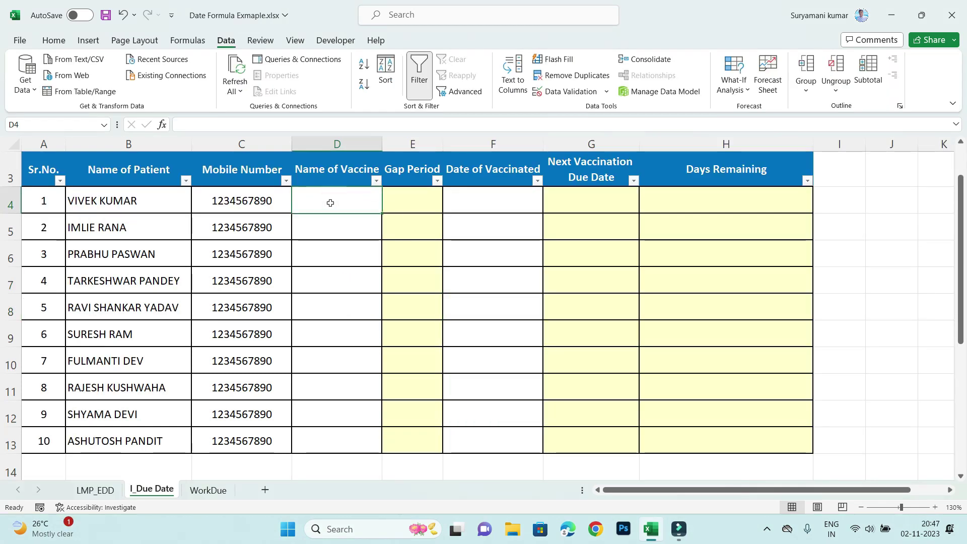
- Add list data validation with the source Covishield,Covaxin to the Name of Vaccine cells D4:D13 on the I_Due Date sheet
left_click(342, 227)
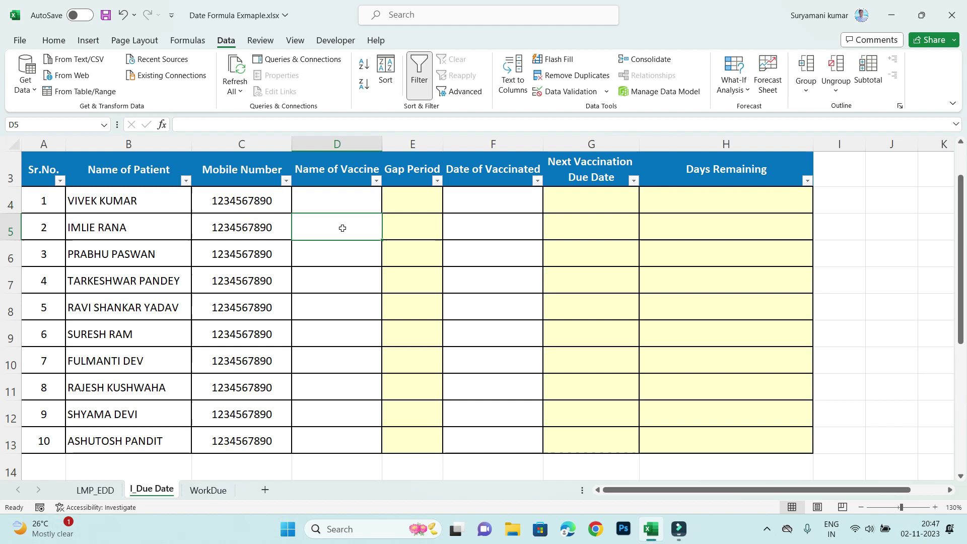
left_click(344, 197)
scroll(333, 275, "up", 1)
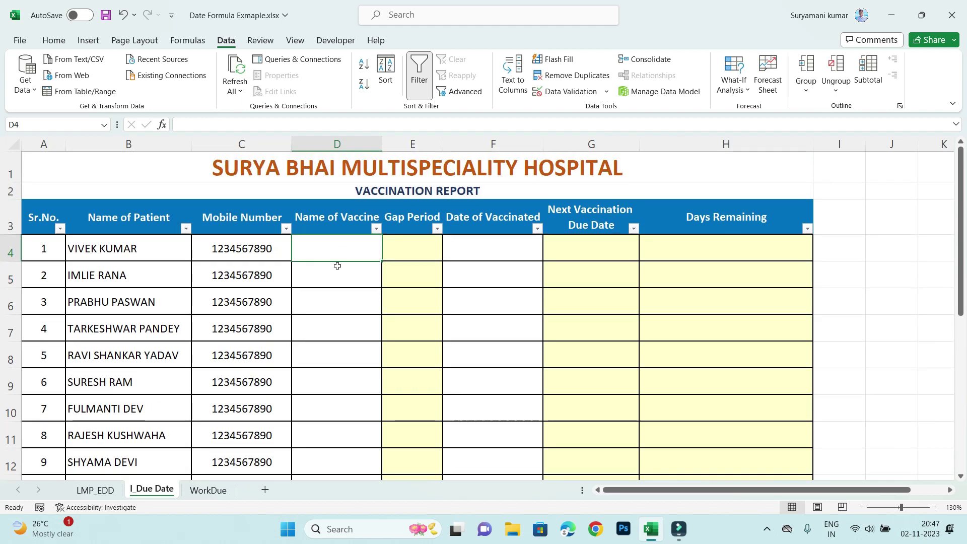
left_click_drag(347, 247, 337, 441)
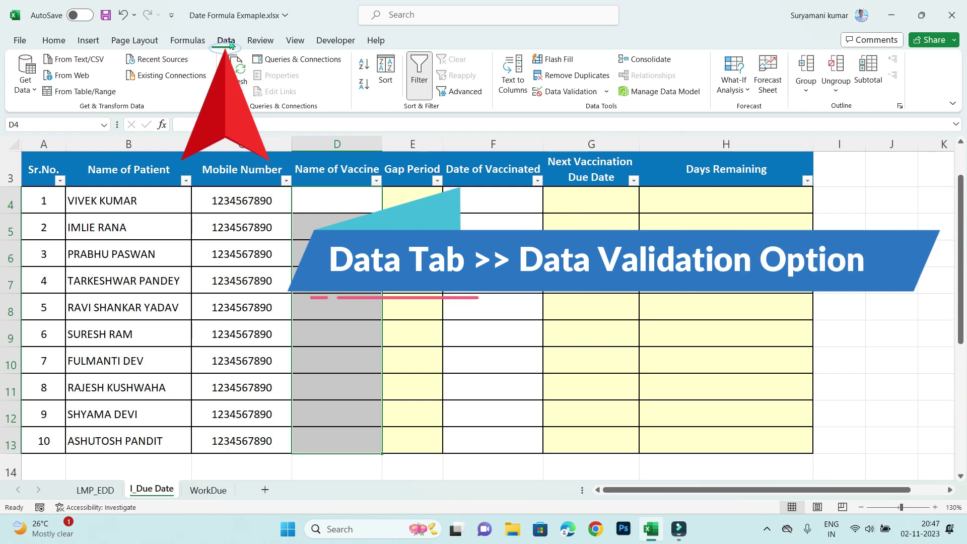
left_click(596, 97)
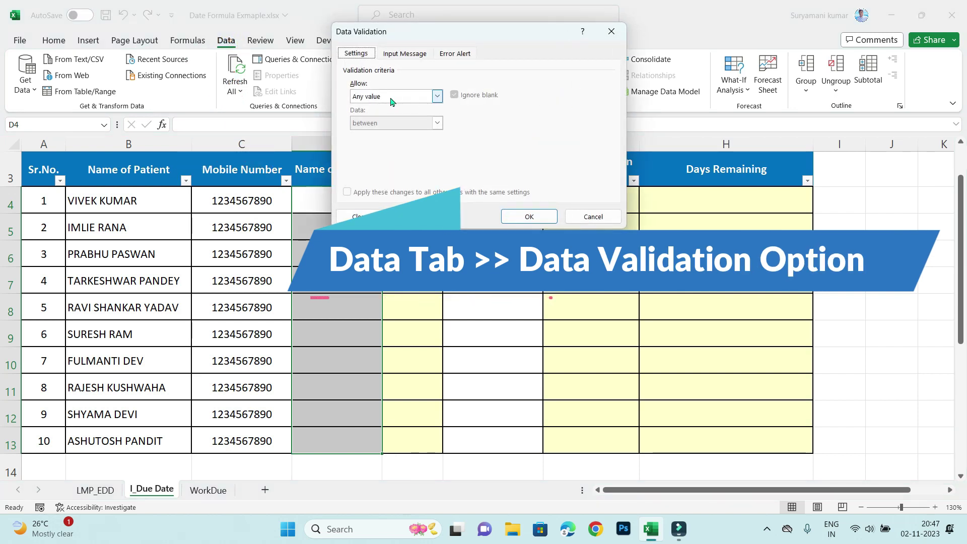
left_click(391, 97)
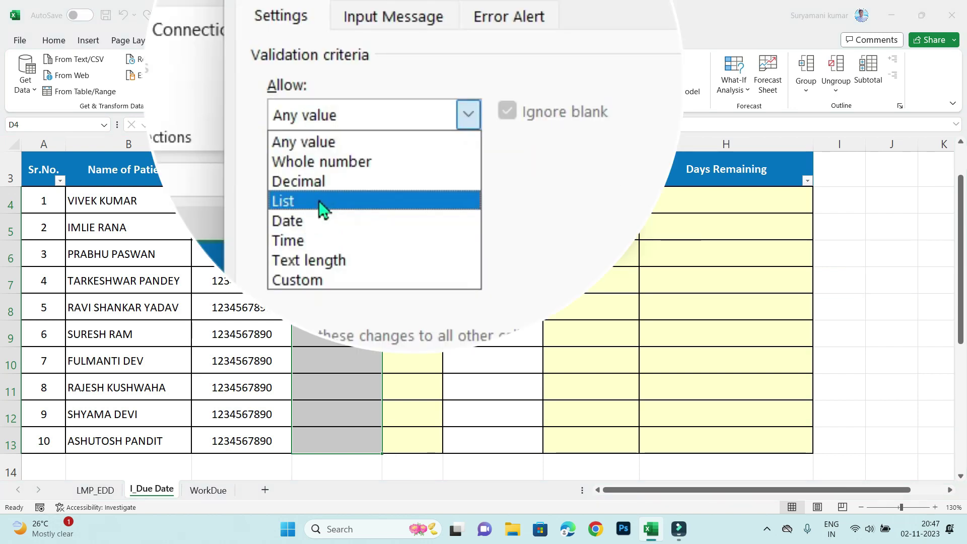
left_click(374, 134)
left_click(324, 237)
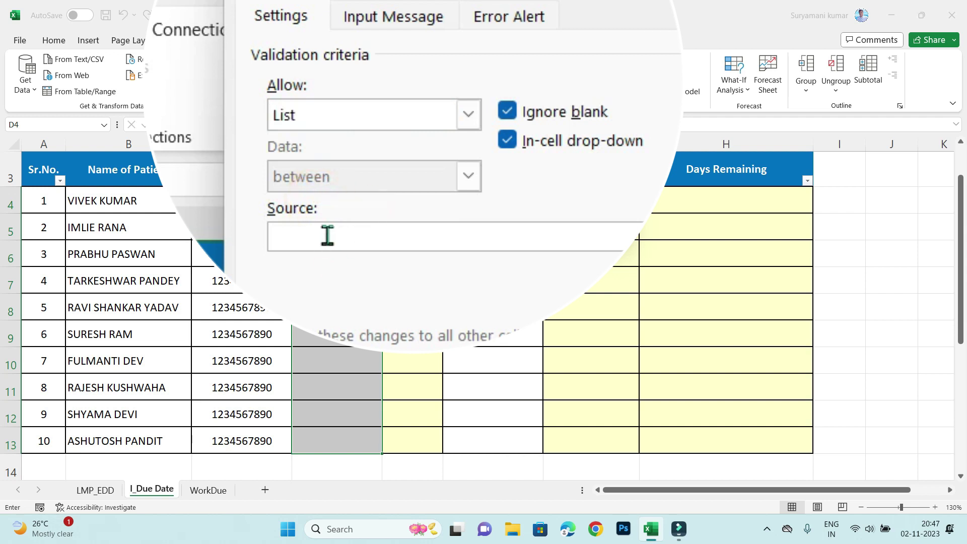
left_click_drag(485, 34, 613, 35)
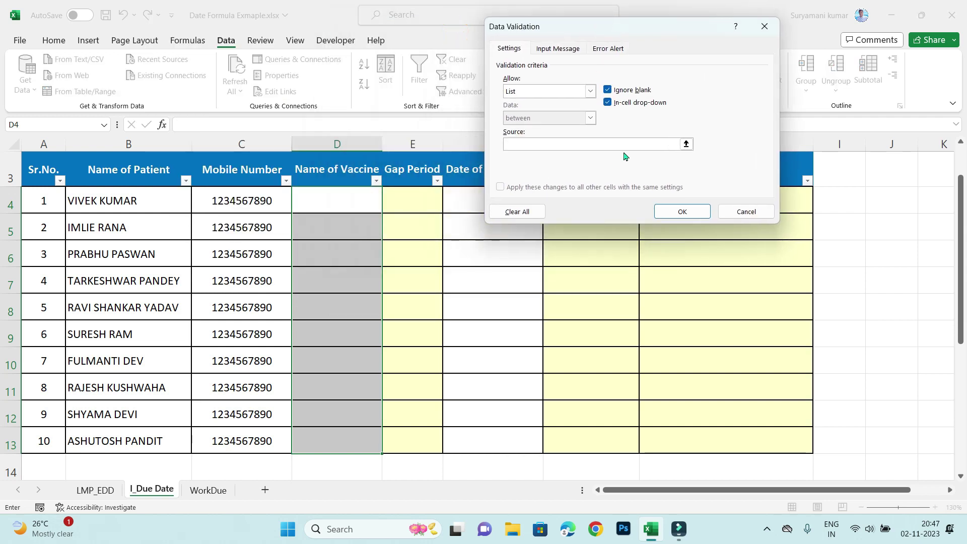
type("Covishield,Covaxin")
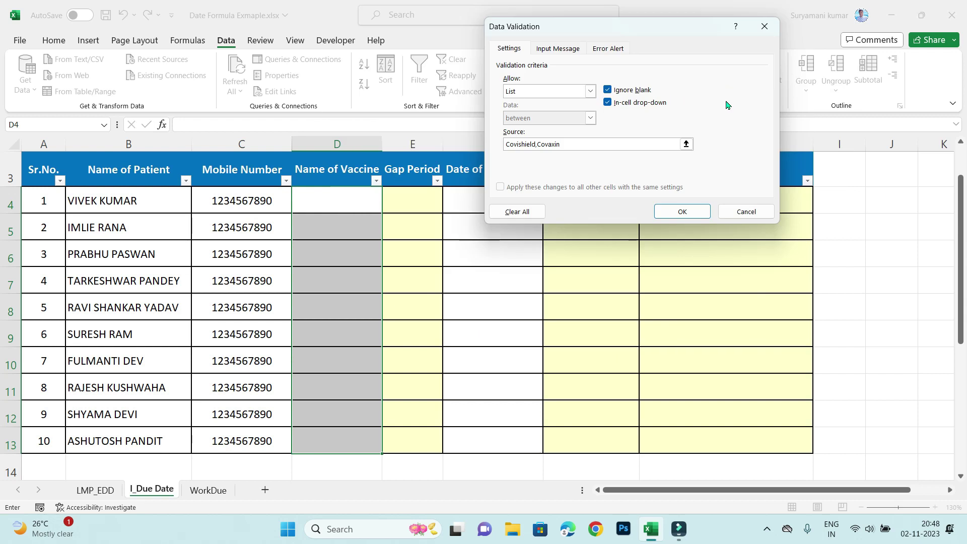
left_click(682, 210)
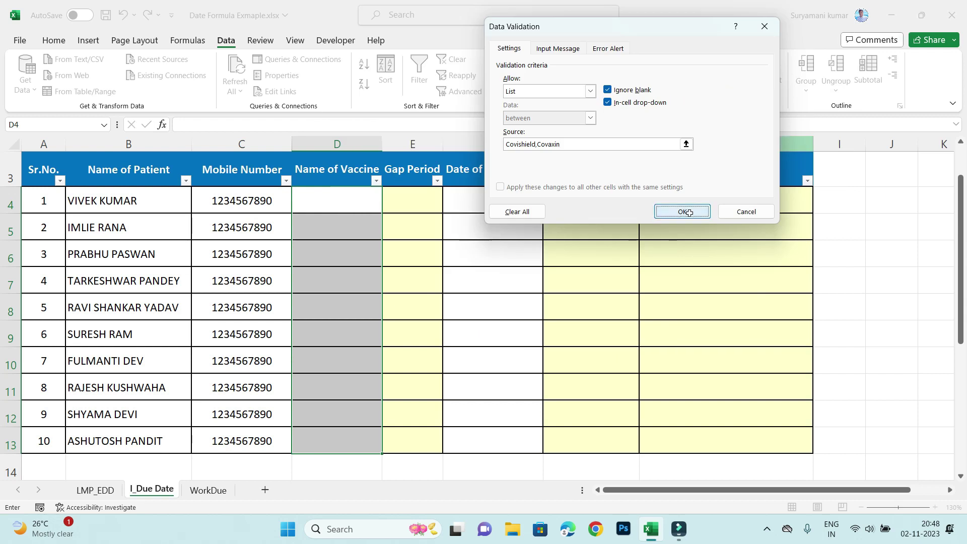
- Inspect the vaccine drop-down list in D4 and the other validated cells down to D13
left_click(507, 252)
left_click(307, 202)
left_click(387, 207)
left_click(348, 256)
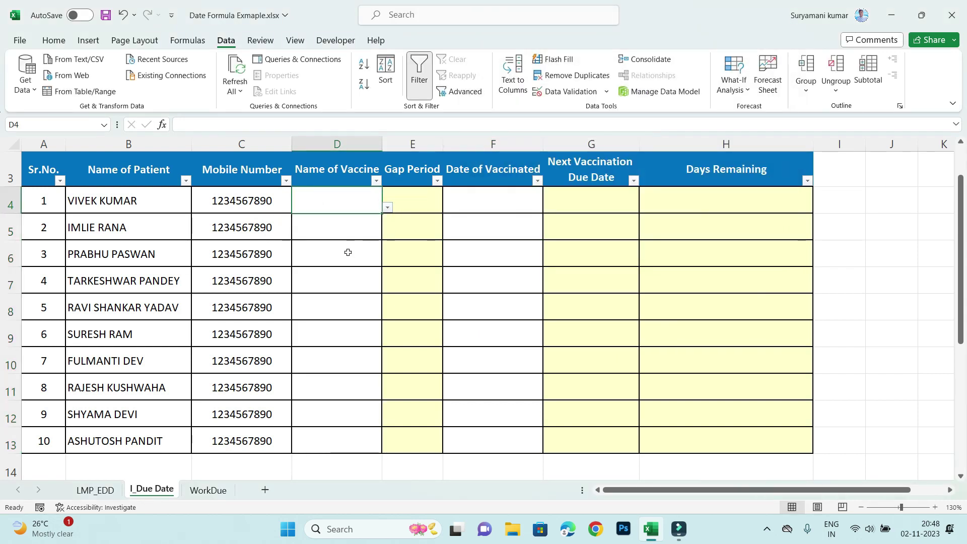
left_click(348, 255)
left_click(344, 299)
left_click(341, 353)
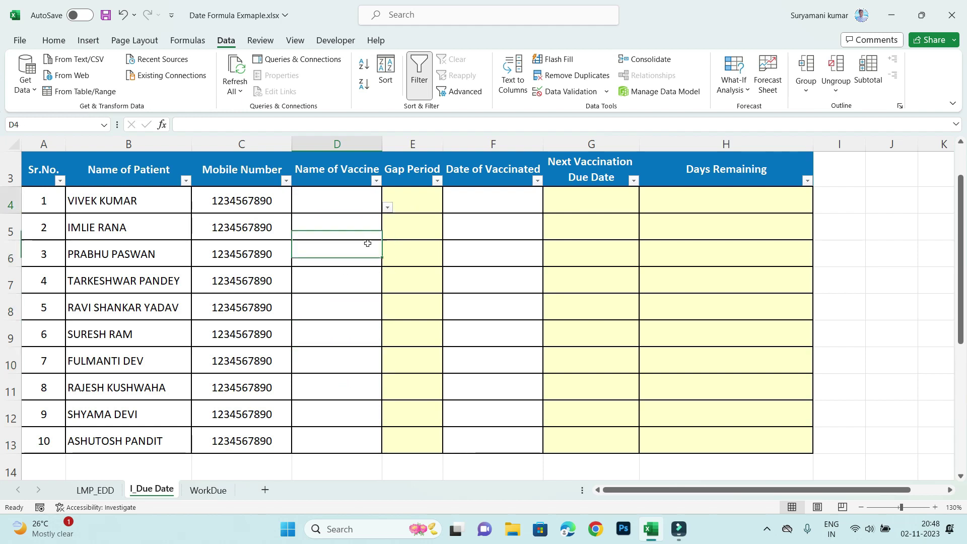
left_click_drag(367, 206, 367, 438)
left_click(411, 200)
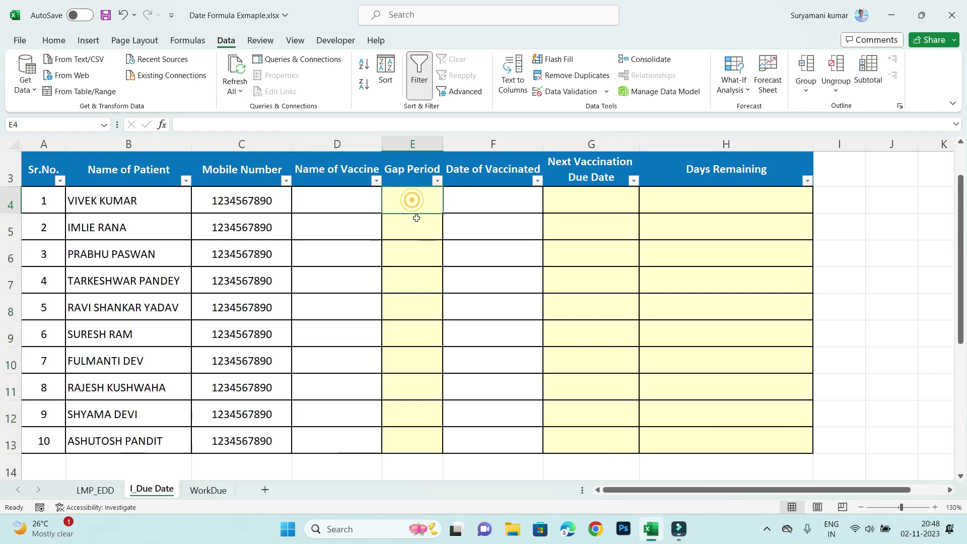
- Try out the vaccine list in D4 by choosing Covishield and then Covaxin for the first patient
left_click(350, 203)
left_click(387, 208)
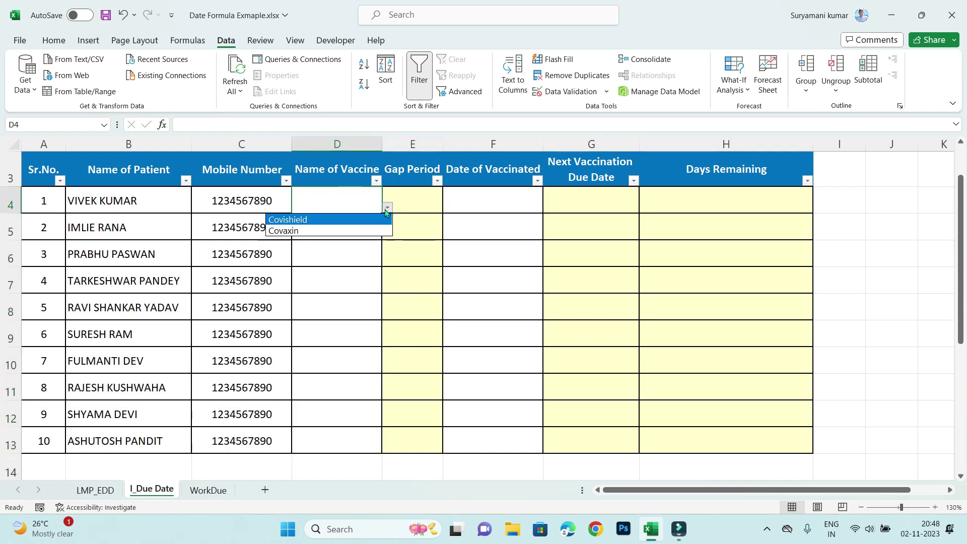
left_click(307, 220)
left_click(414, 199)
left_click(338, 200)
left_click(388, 208)
left_click(331, 227)
left_click(414, 200)
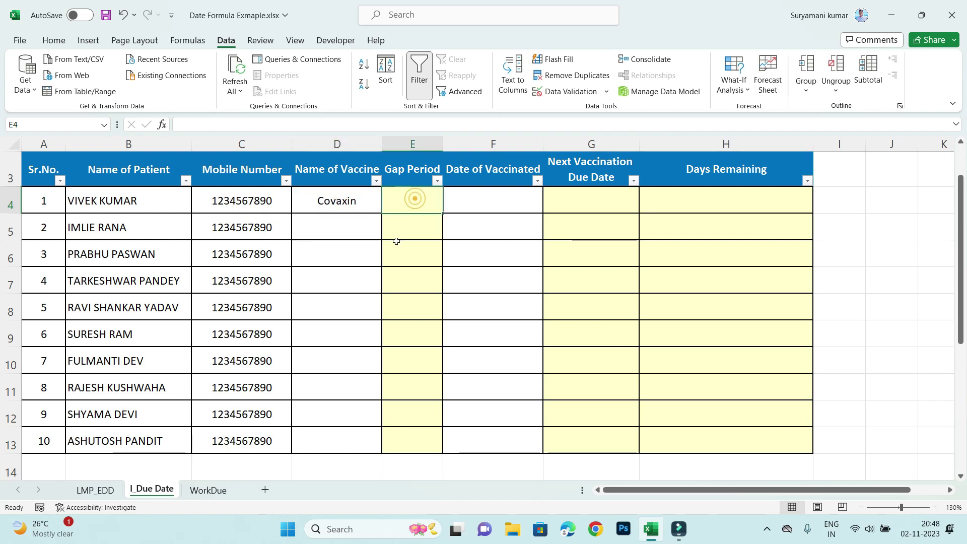
- Enter the Gap Period formula =IF(D4="Covishield","84","") in cell E4 for the first patient
left_click(410, 228)
left_click(406, 201)
left_click(406, 245)
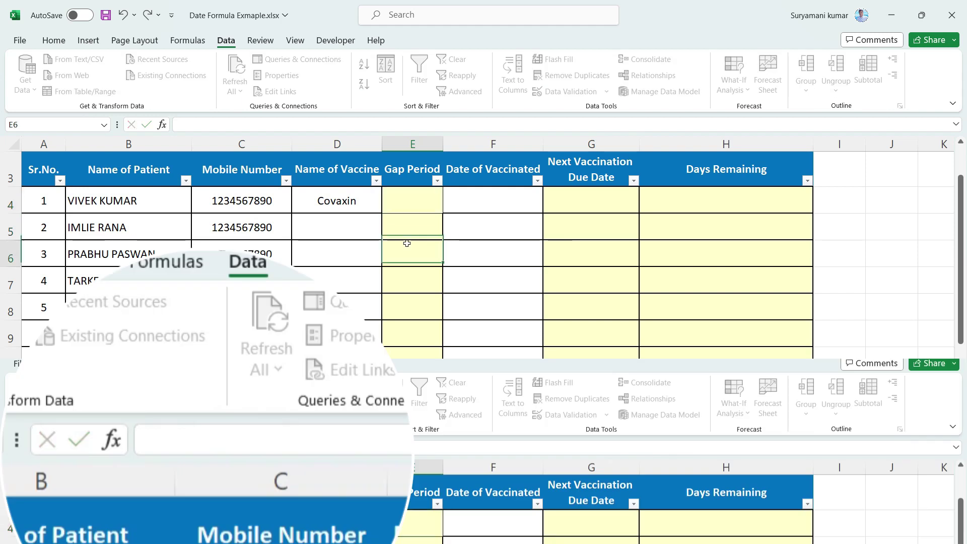
left_click(407, 205)
type("=")
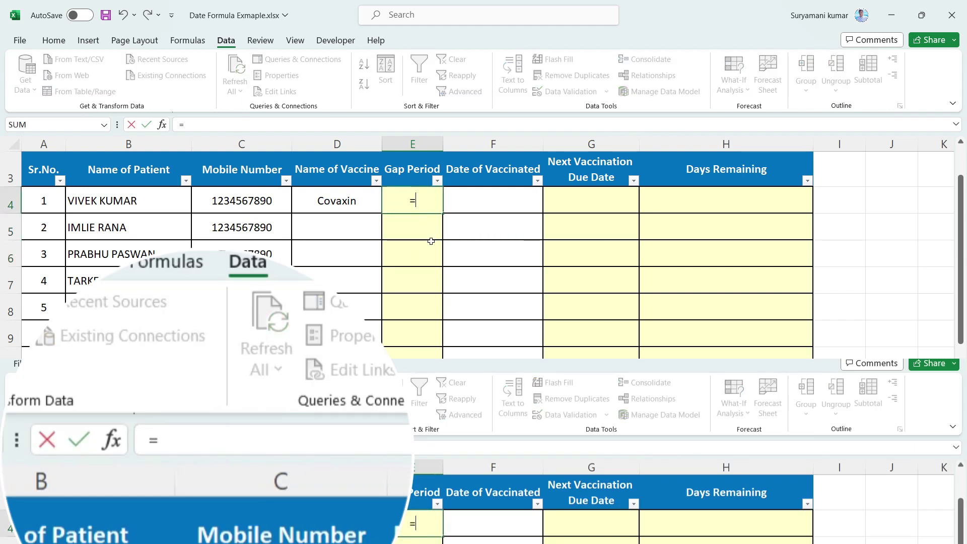
type("if(")
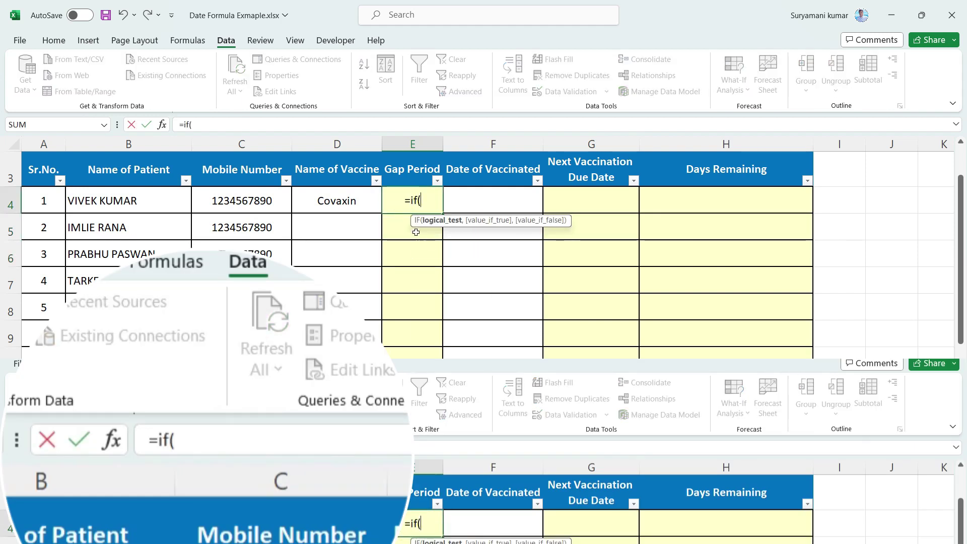
left_click(352, 201)
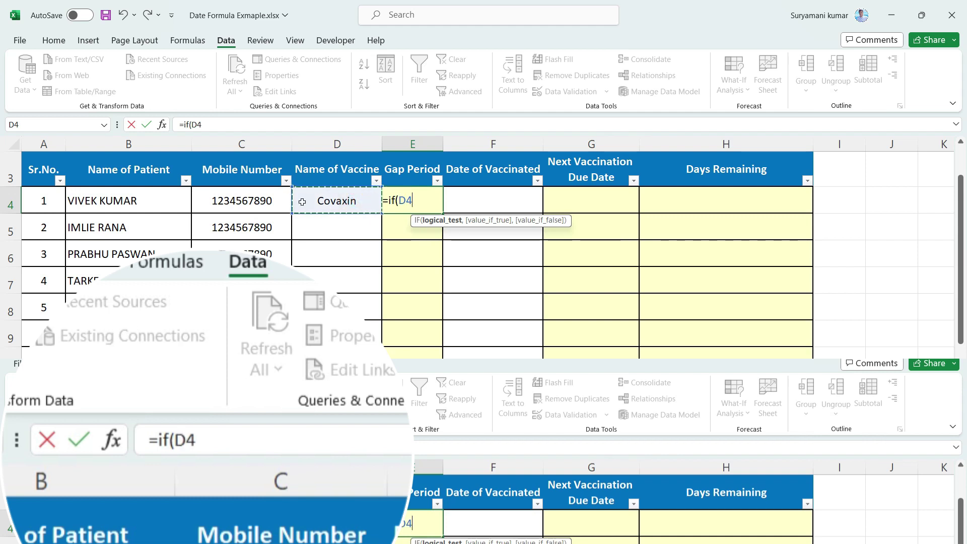
type("=")
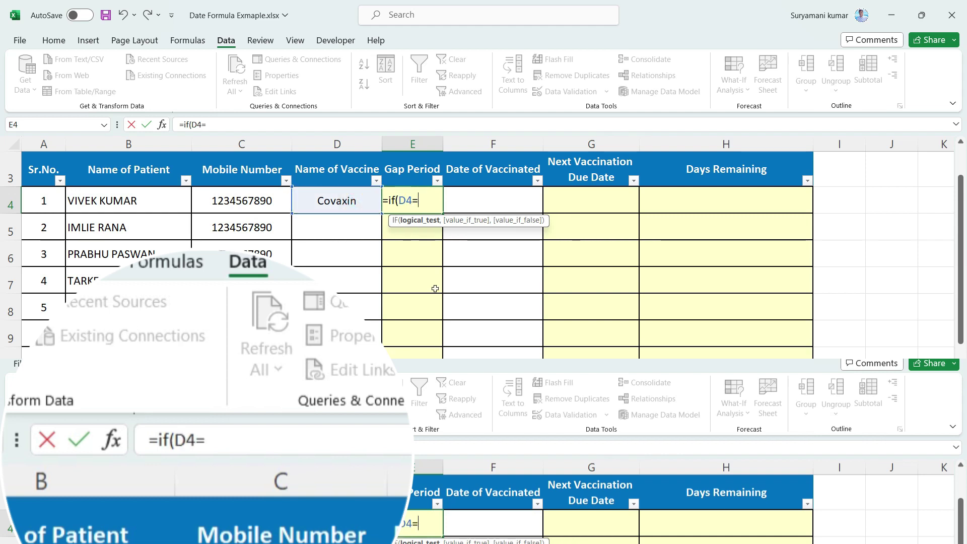
type("\"Covish")
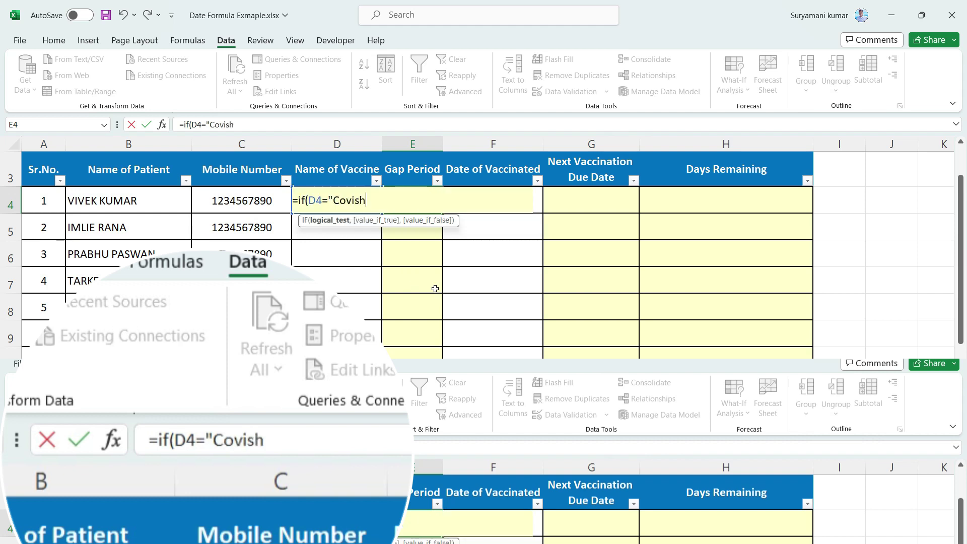
type("ield\",")
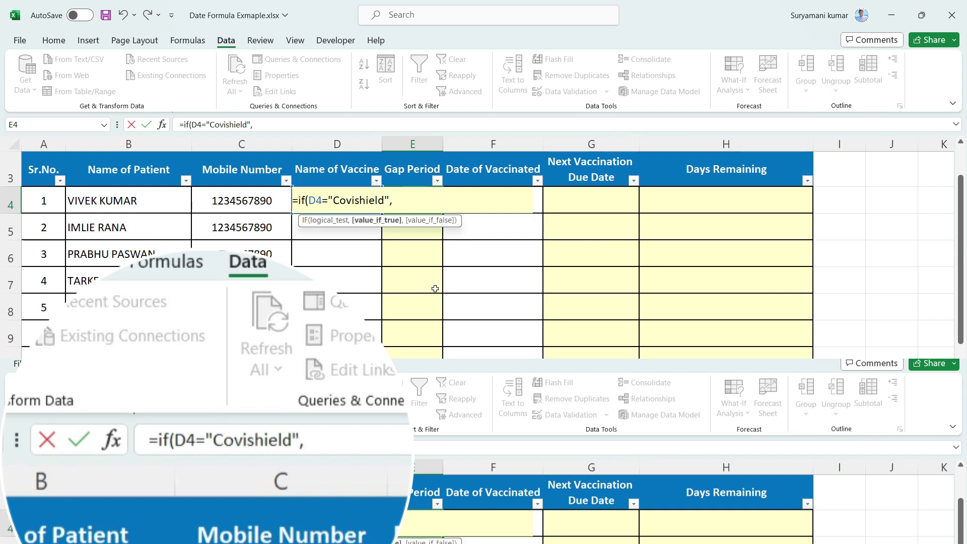
type("\"84\",\"\")")
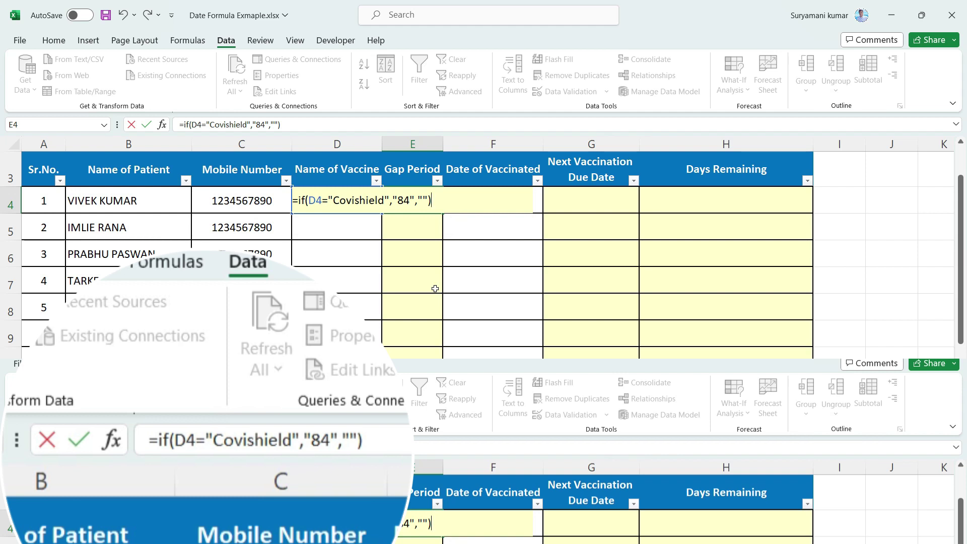
key("Return")
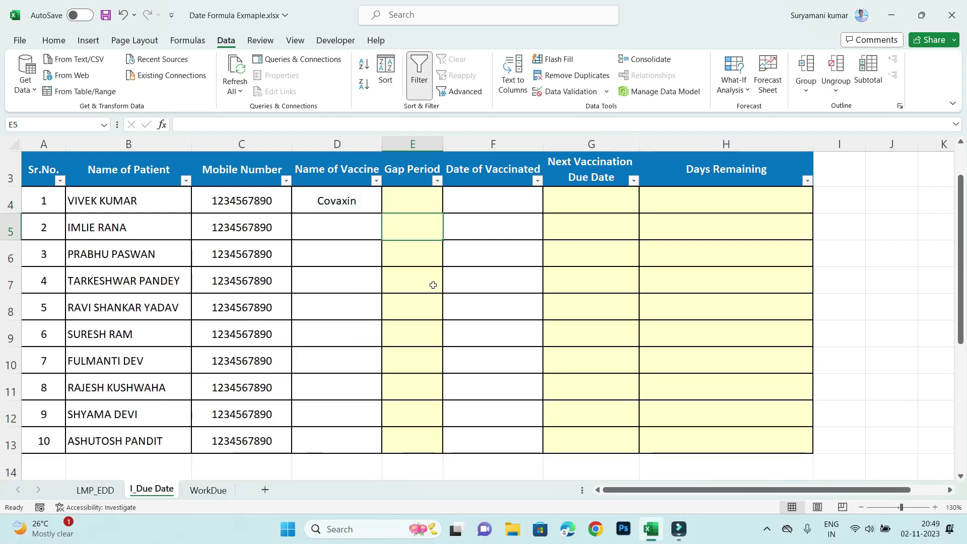
- Choose Covishield as the first patient's vaccine in cell D4
left_click(350, 201)
left_click(385, 208)
left_click(313, 220)
left_click(412, 225)
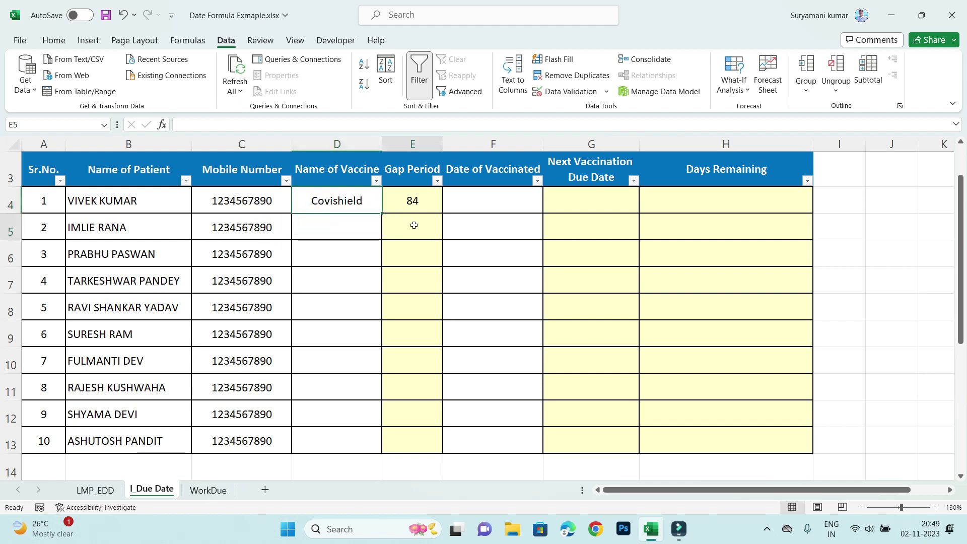
- Extend the E4 formula to =IF(D4="Covishield","84",IF(D4="Covaxin","28","")), accepting the proposed closing parenthesis correction
left_click(414, 200)
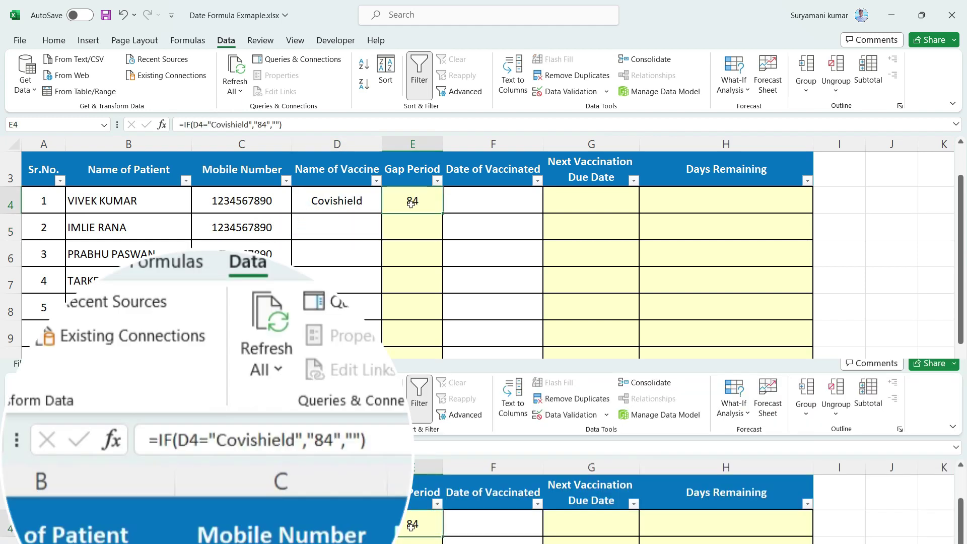
left_click(268, 125)
type(",if(")
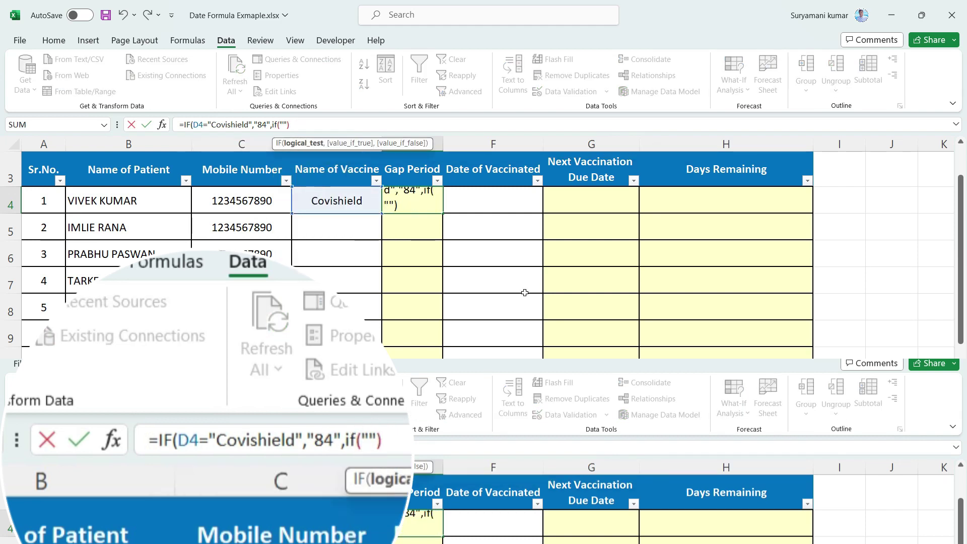
left_click(352, 200)
type("=\"Covaxin\"")
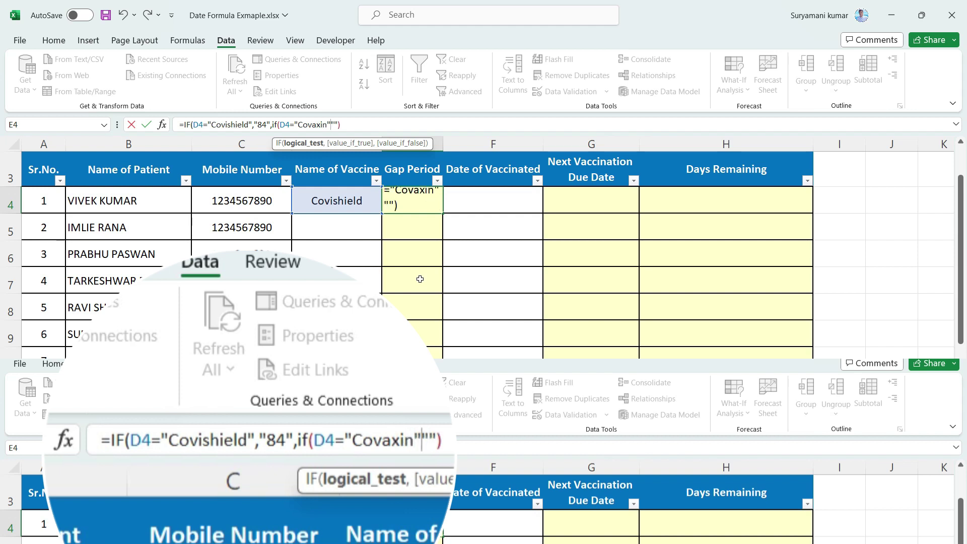
type(",")
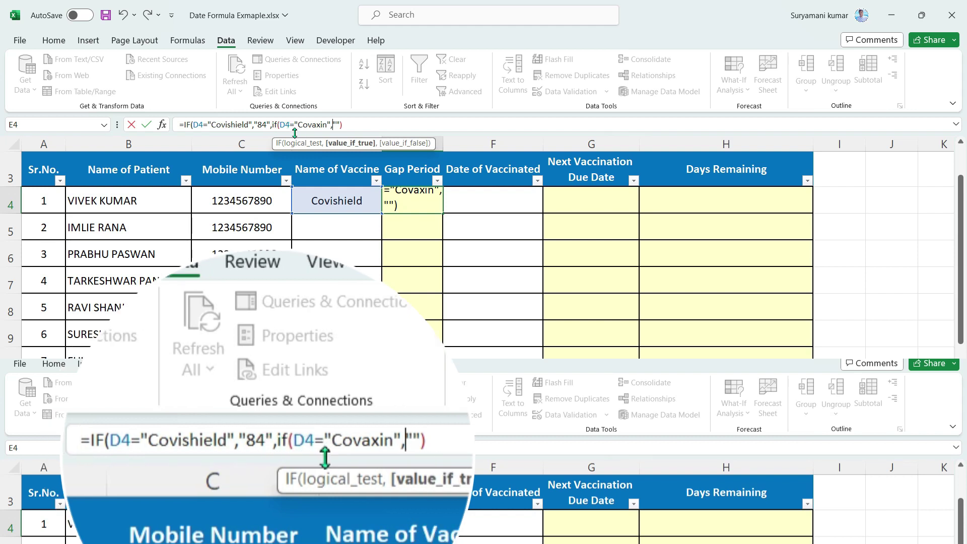
type("\"28")
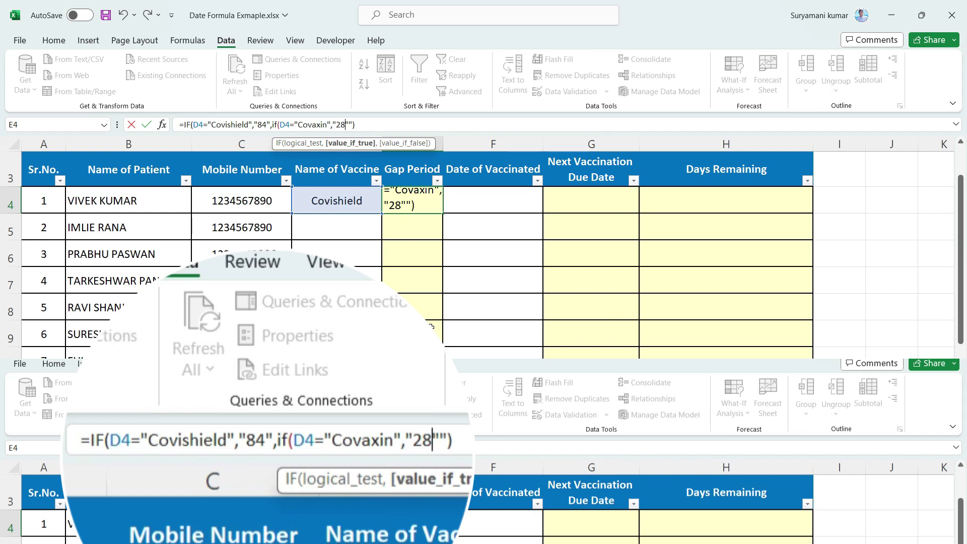
type("\",")
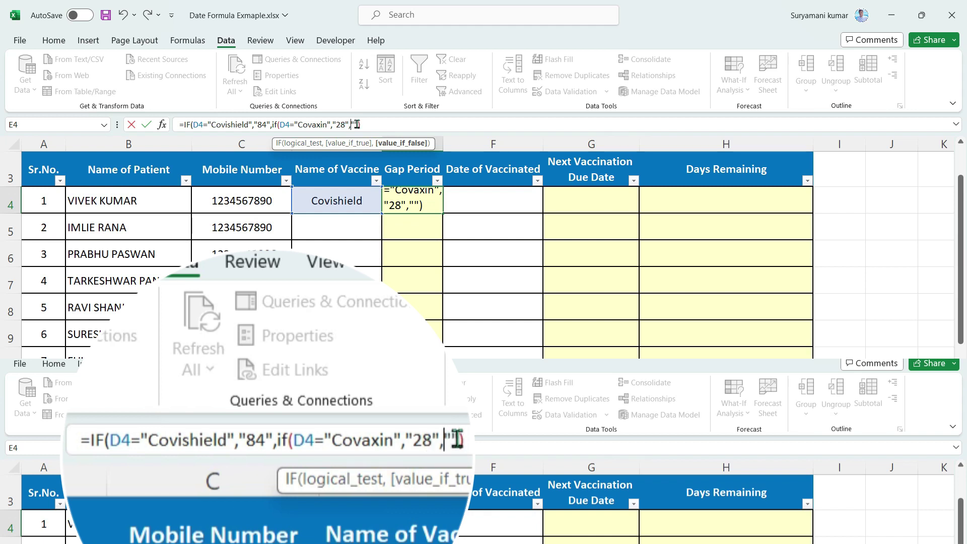
key("Return")
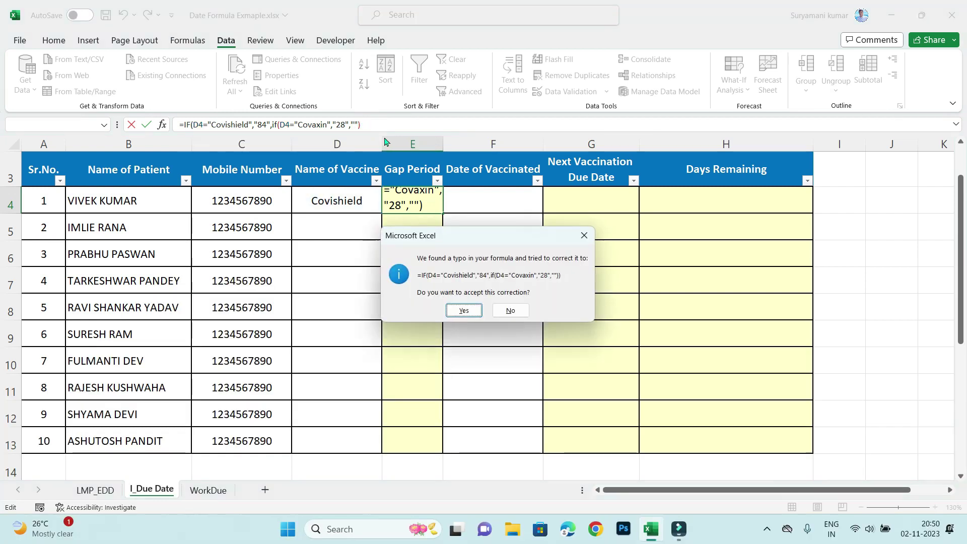
left_click(462, 310)
- Copy the Gap Period formula from E4 down through E13 for all ten patients
left_click(364, 124)
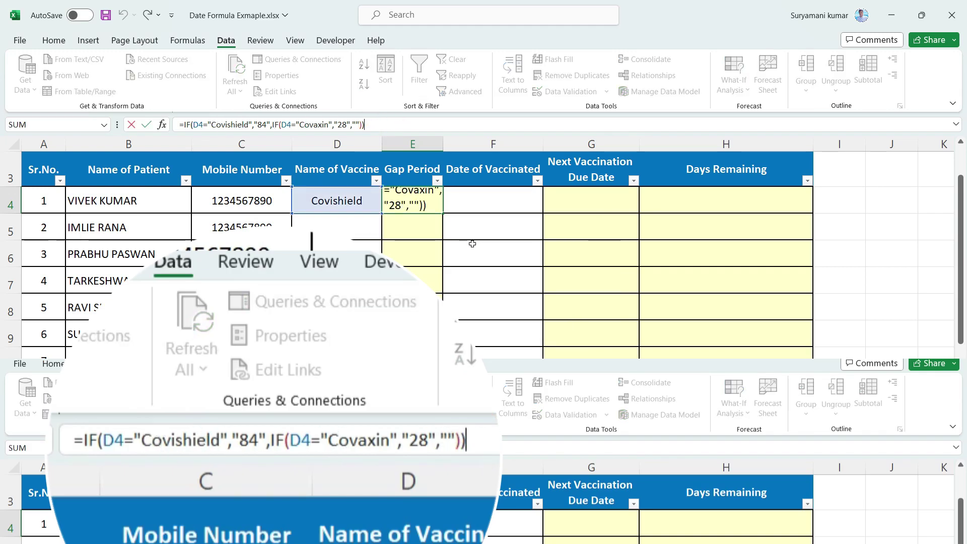
key("Return")
left_click(441, 211)
left_click_drag(442, 214, 463, 451)
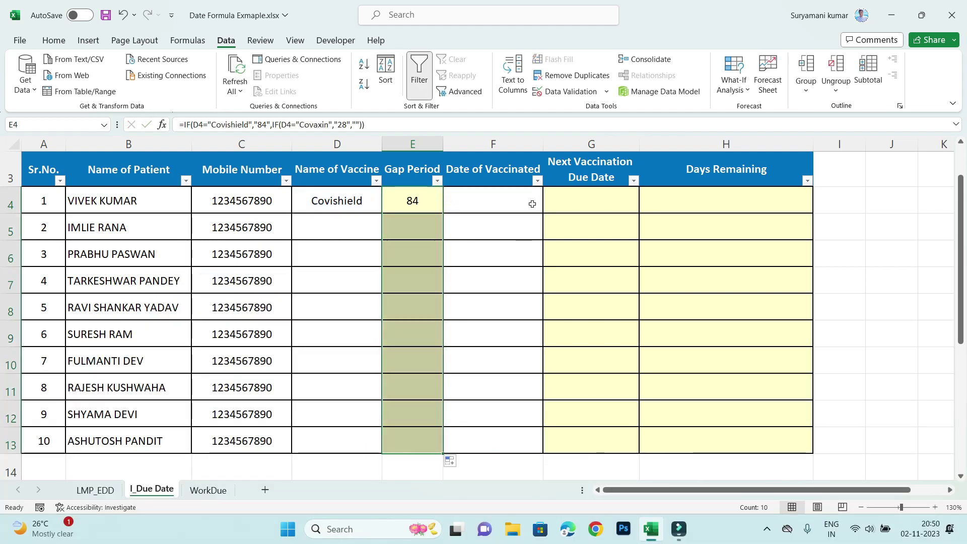
- Choose Covaxin from the vaccine list for the second patient in cell D5
left_click(476, 229)
left_click(422, 229)
left_click(323, 230)
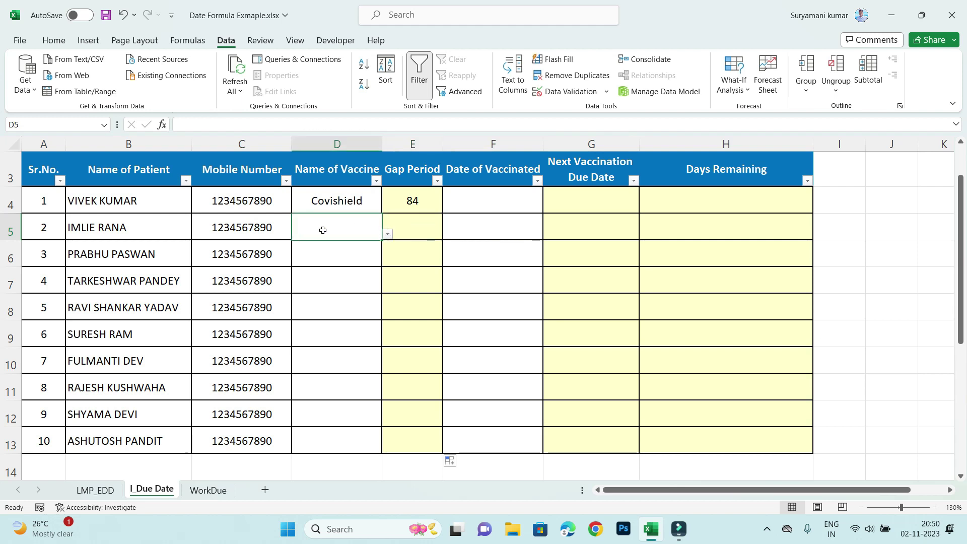
left_click(427, 229)
left_click(420, 281)
left_click(353, 228)
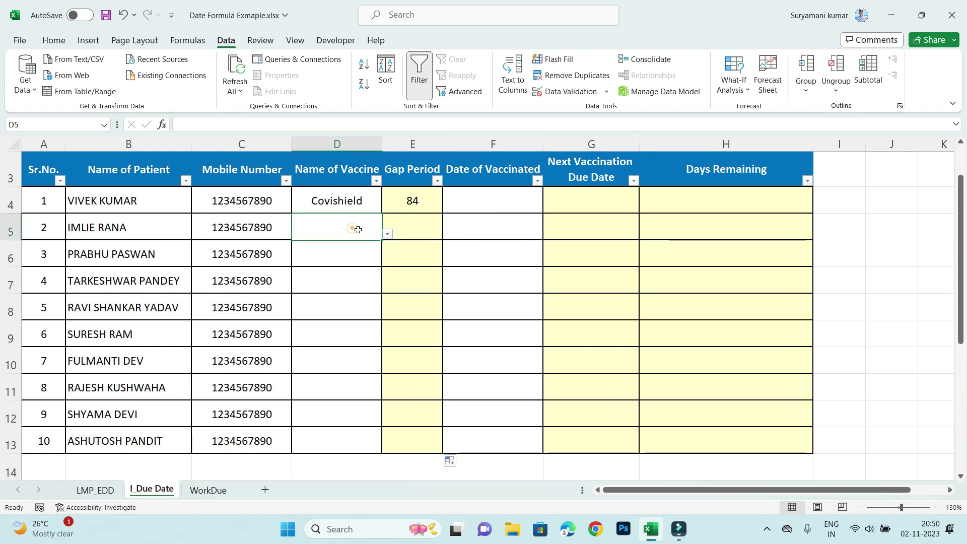
left_click(387, 235)
left_click(353, 258)
left_click(333, 256)
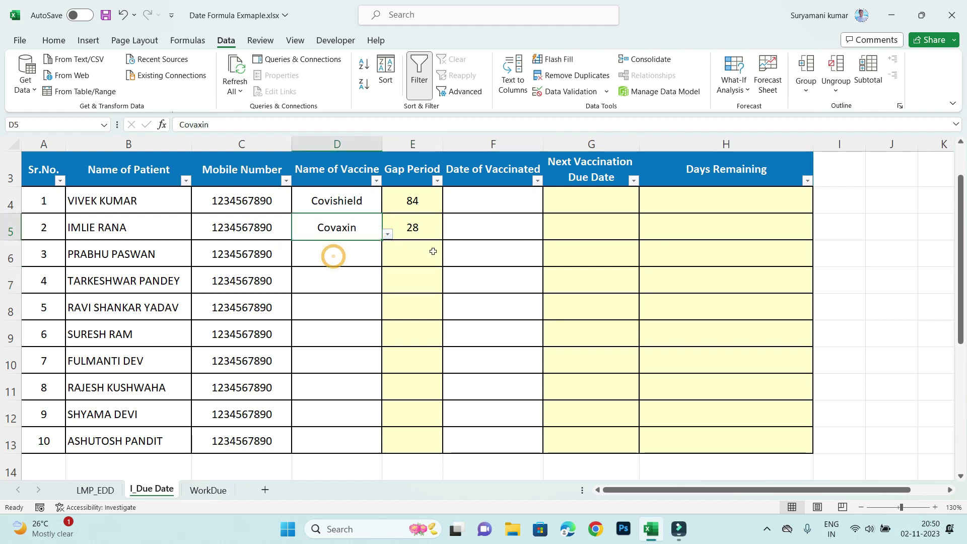
- Clear the vaccine names from cells D5:D6 for the second and third patients
left_click(346, 252)
left_click(386, 260)
left_click(348, 274)
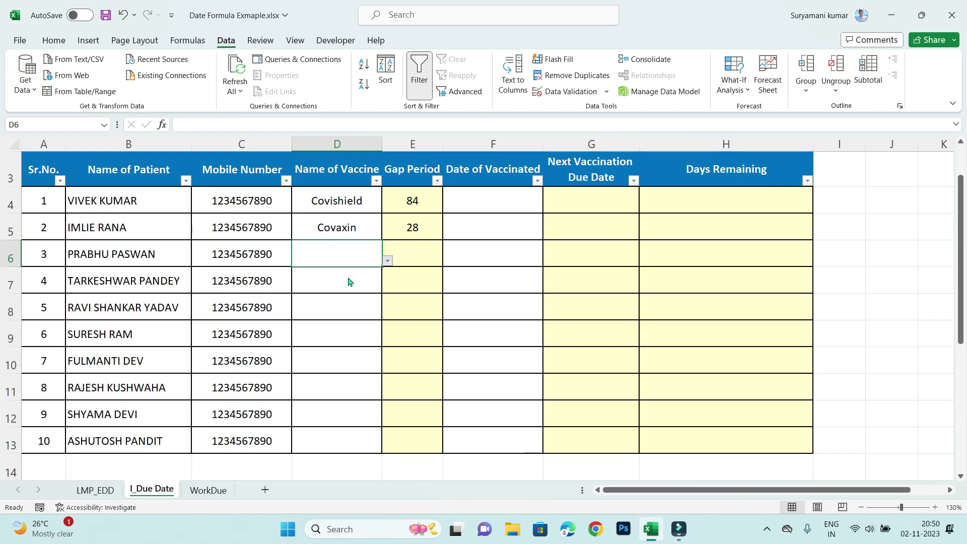
left_click_drag(347, 213, 343, 256)
key("Delete")
left_click(340, 280)
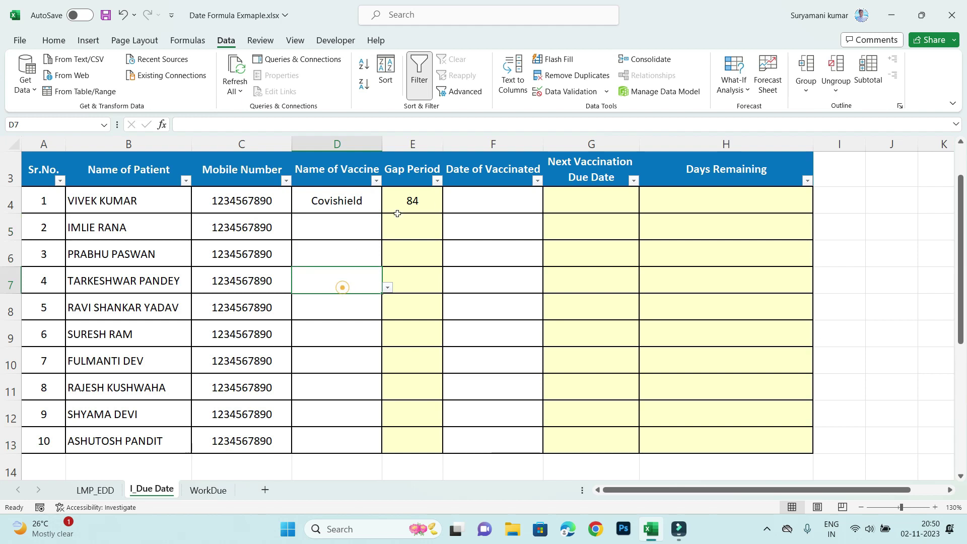
- Enter the Next Vaccination Due Date formula =F4+E4 in cell G4, adding the gap period to the vaccination date
left_click(475, 203)
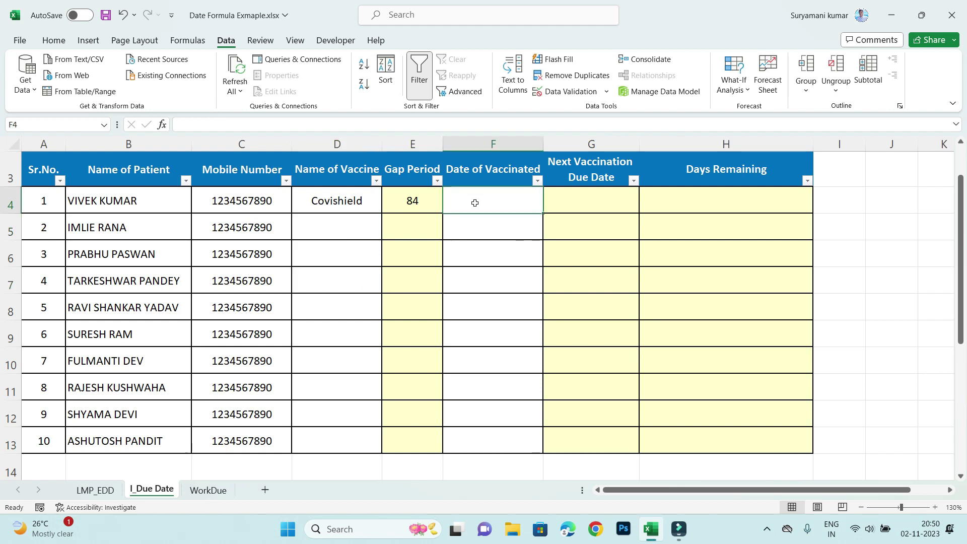
left_click(509, 242)
left_click(497, 222)
left_click(573, 207)
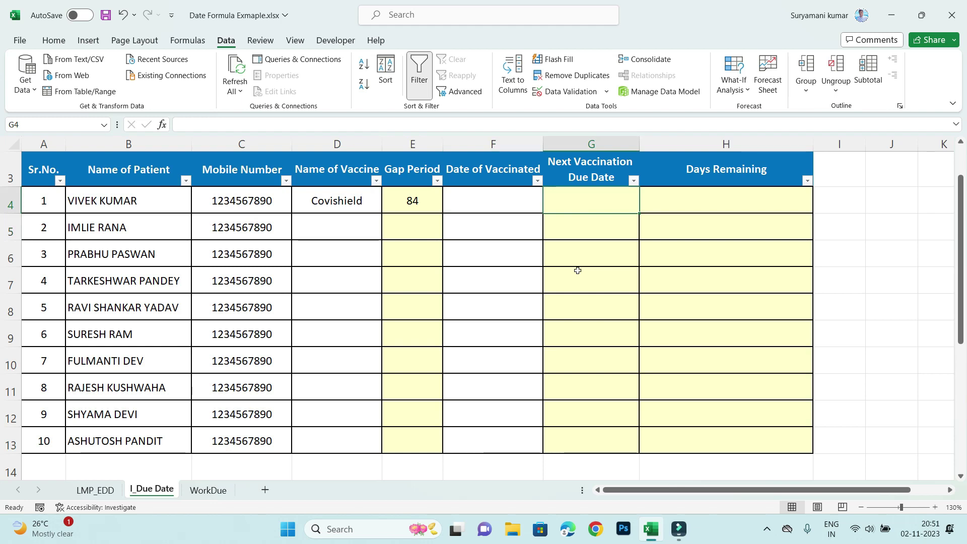
type("=")
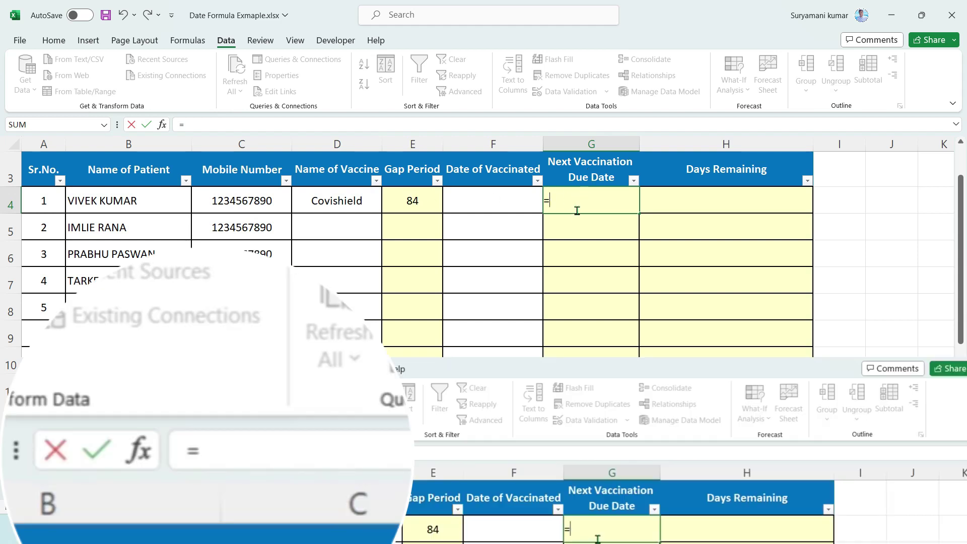
left_click(494, 204)
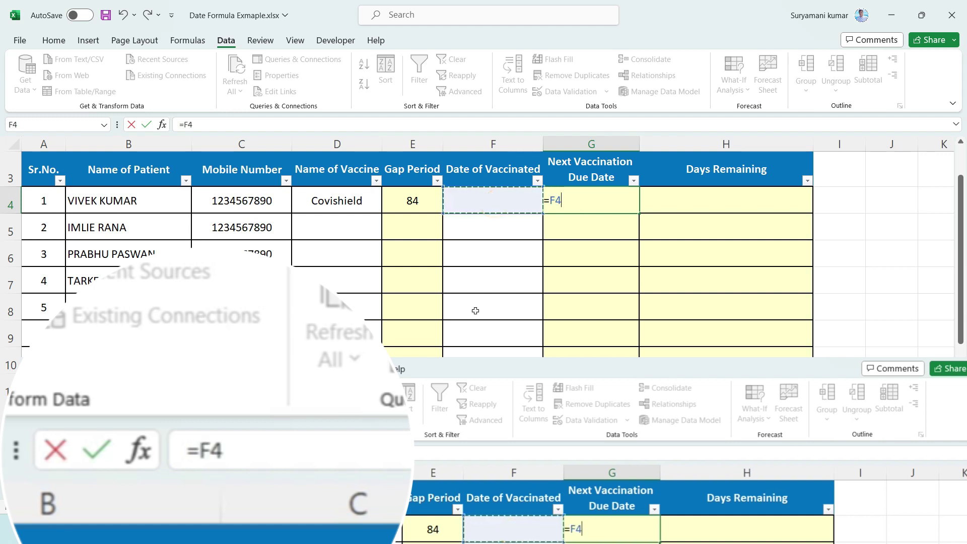
type("+")
left_click(435, 199)
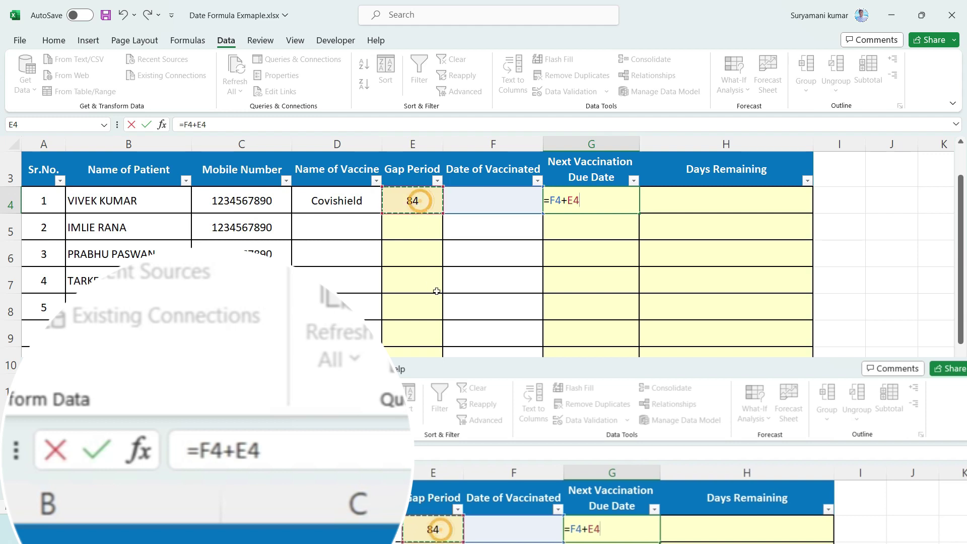
key("Return")
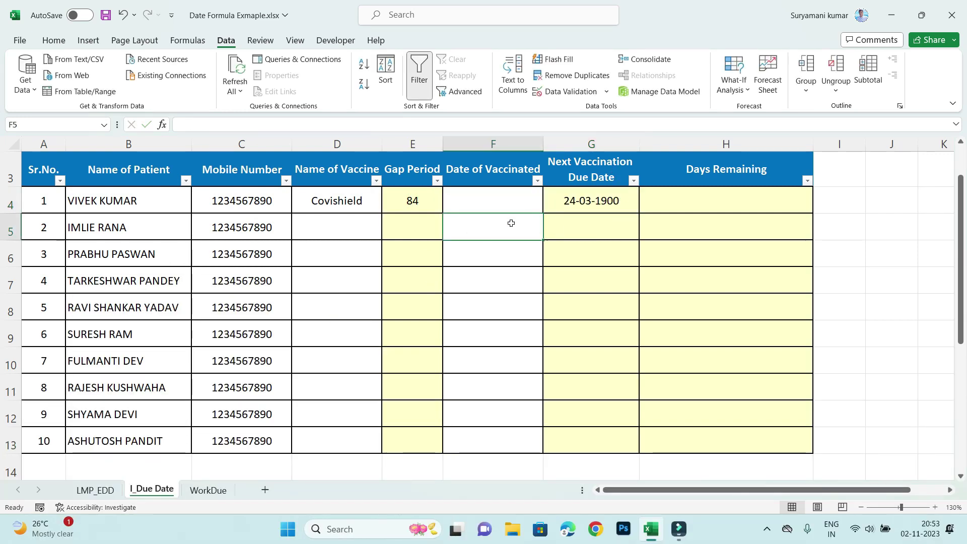
- Wrap the due date formula in G4 in a blank check so it reads =IF(F4="","",F4+E4)
left_click(493, 202)
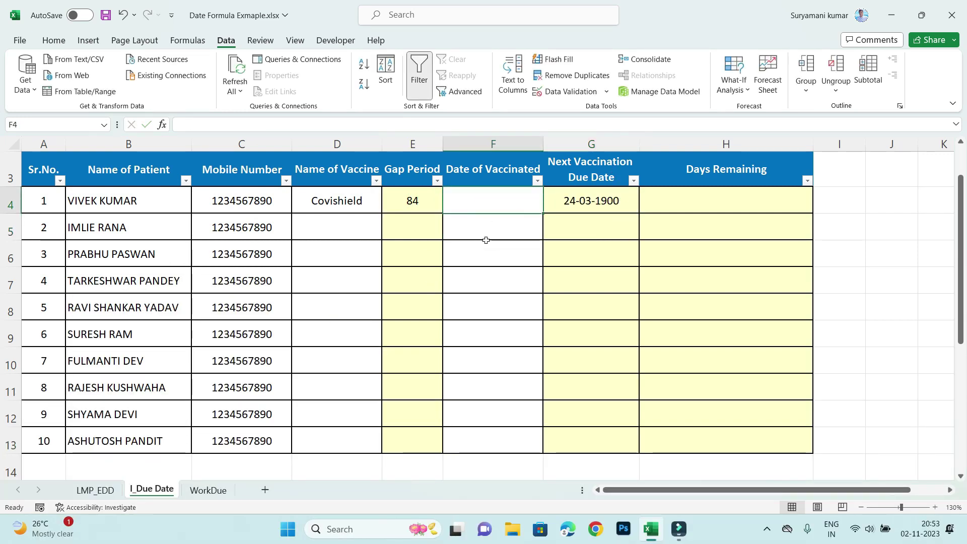
left_click(587, 204)
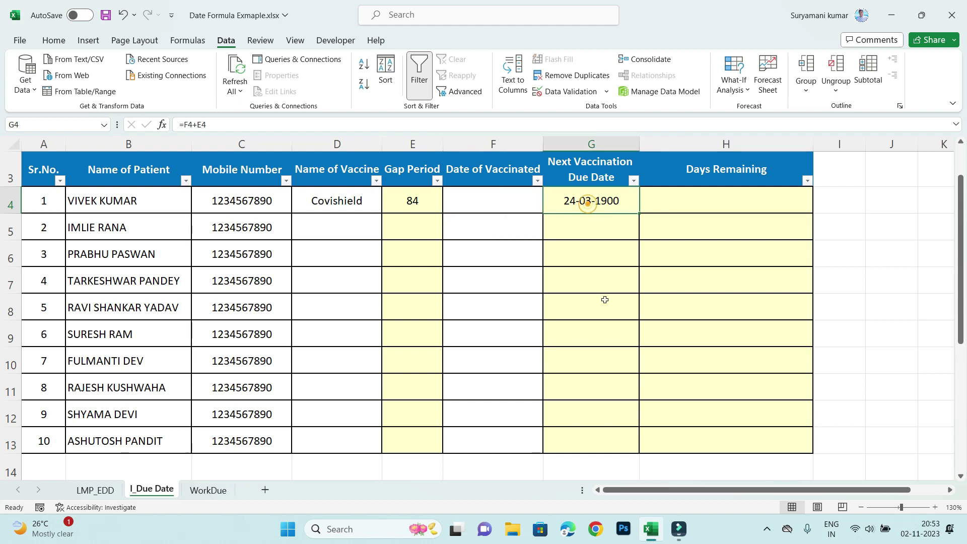
left_click(606, 224)
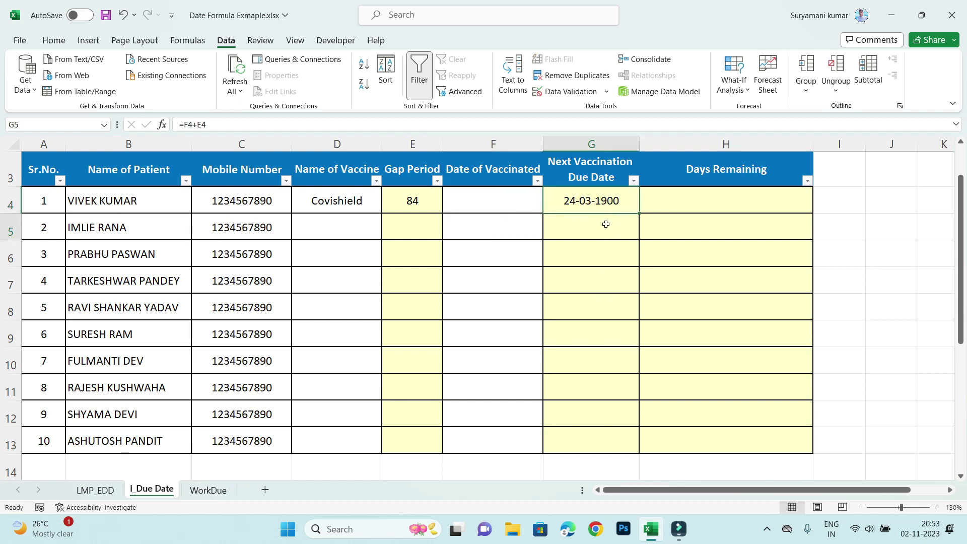
left_click(595, 206)
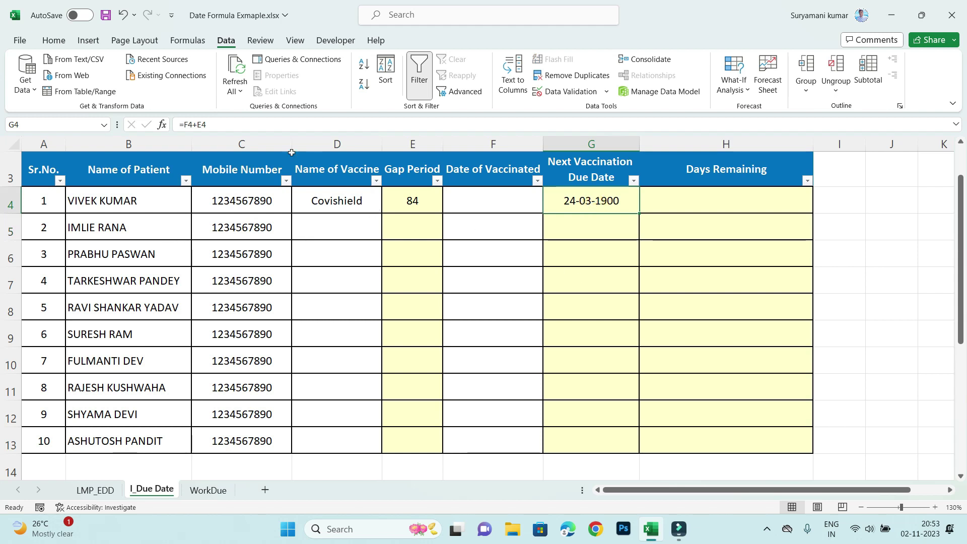
left_click(183, 124)
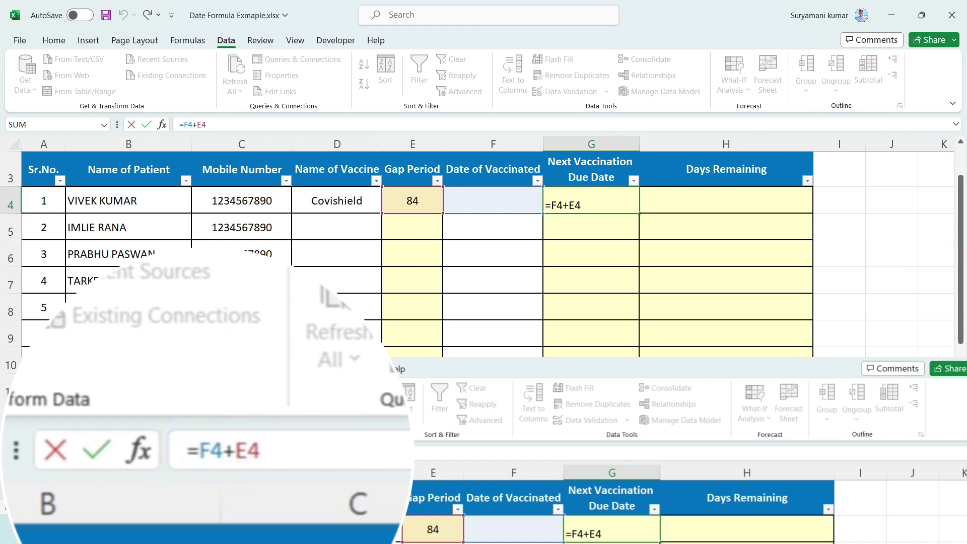
type("if")
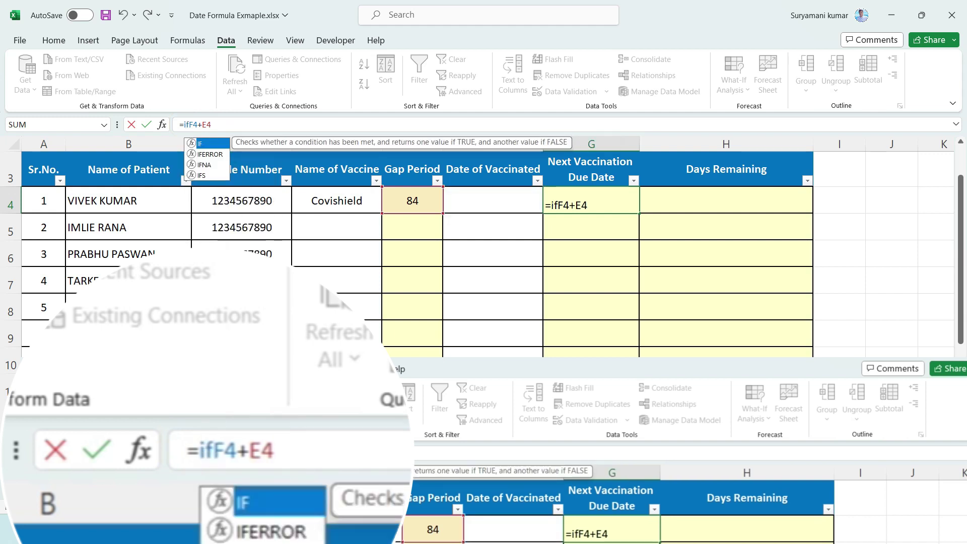
type("(")
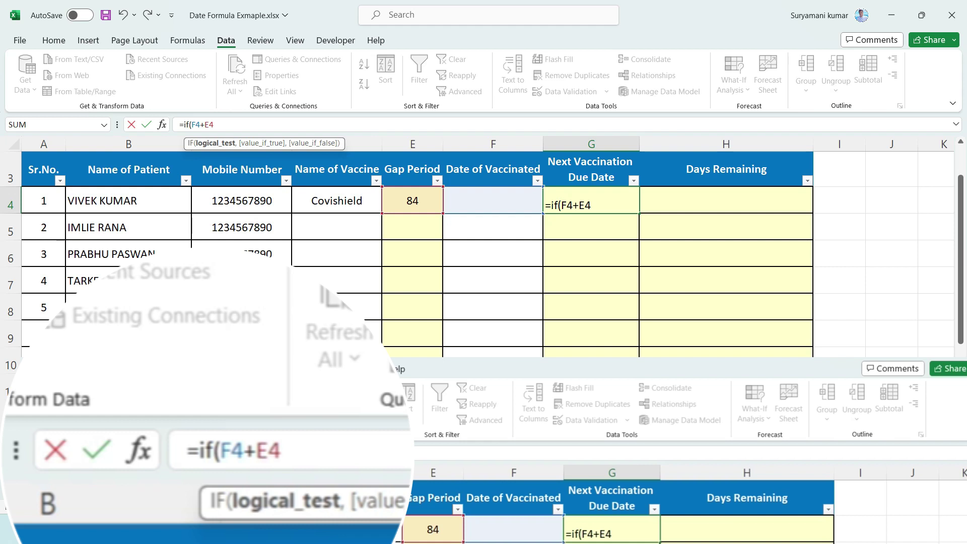
left_click(488, 201)
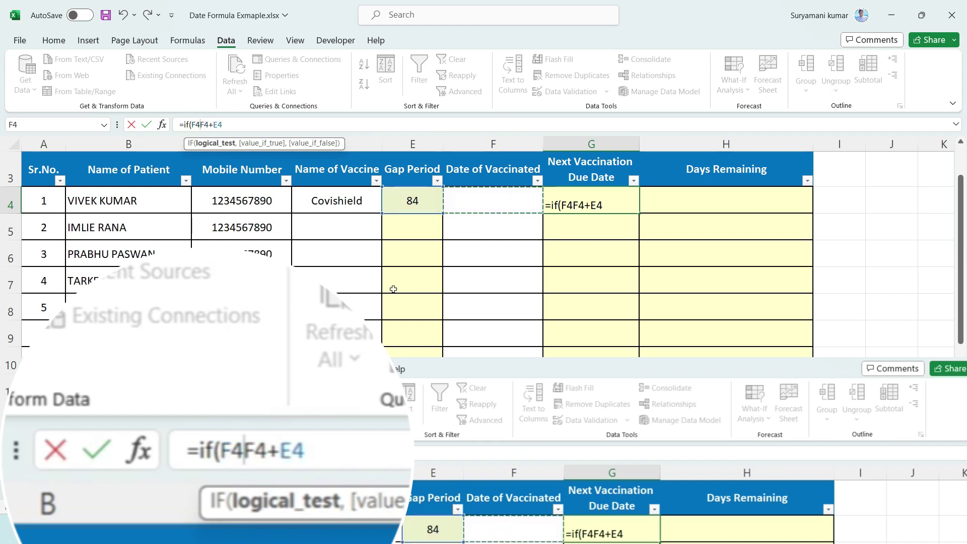
key("Right")
key("Left")
type("=\"\"")
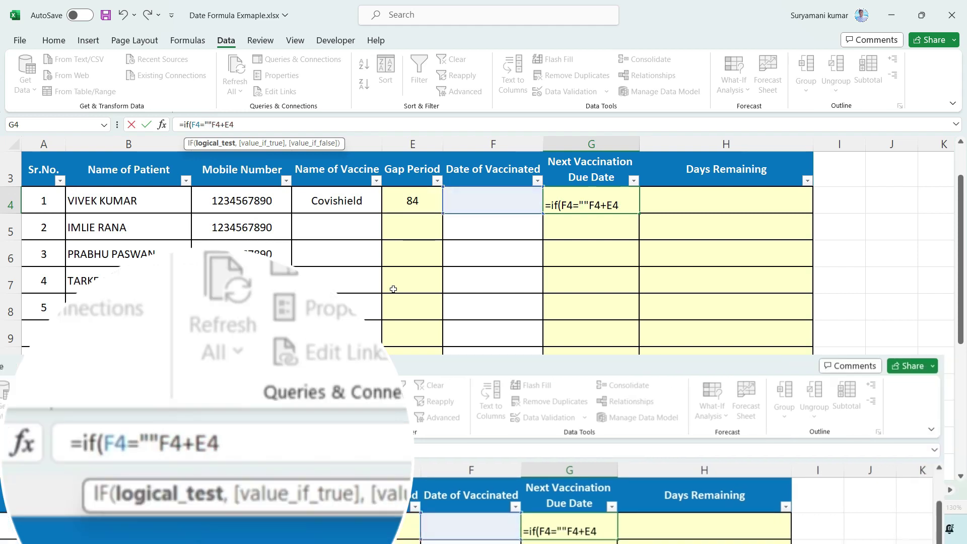
type(",")
type("\"\"")
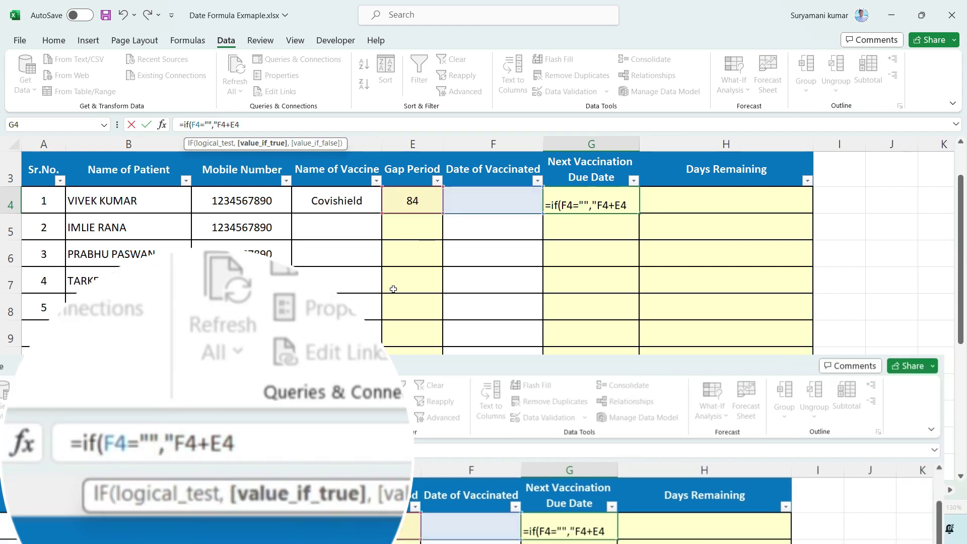
type(",")
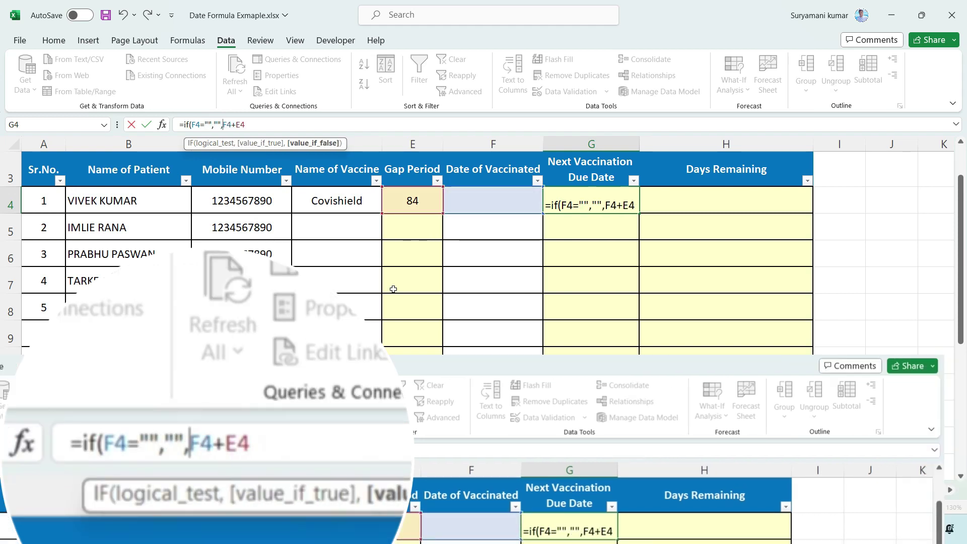
left_click(258, 124)
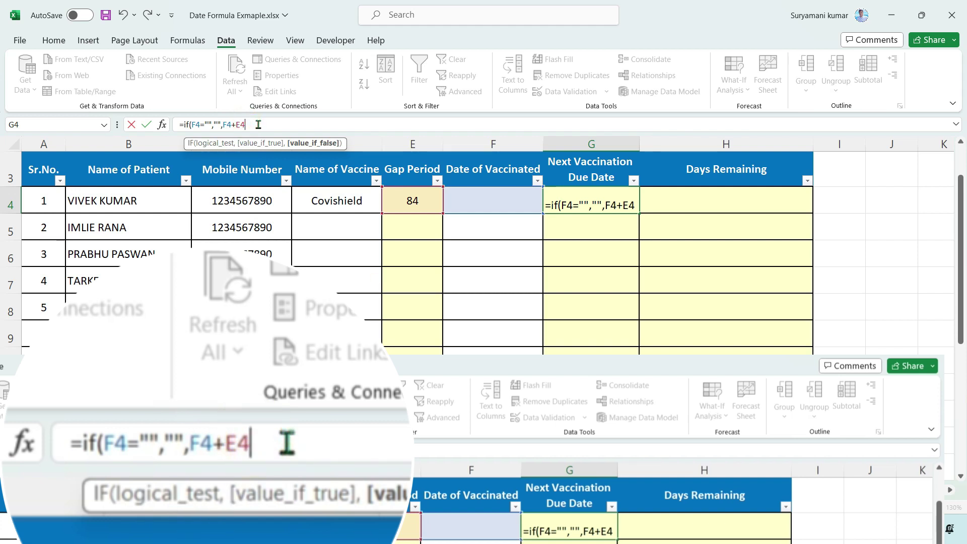
type(")")
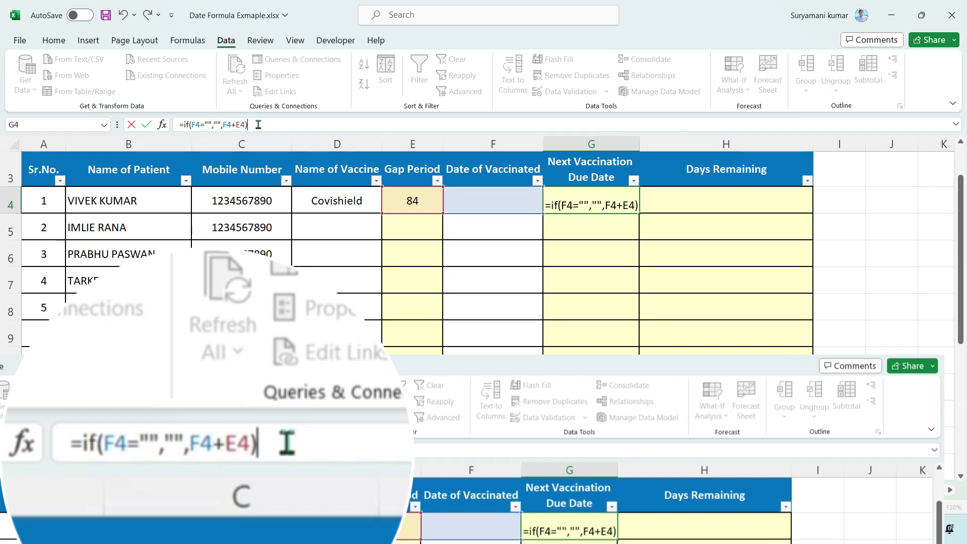
key("Return")
- Enter 23-04-2023 as the first patient's Date of Vaccinated in cell F4 to test the due date formula
left_click(624, 271)
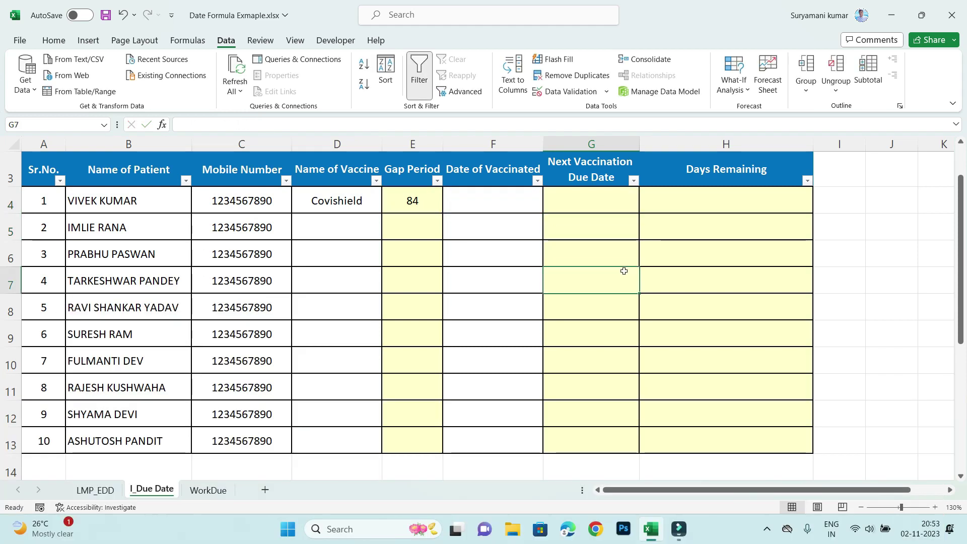
left_click(617, 204)
left_click(506, 199)
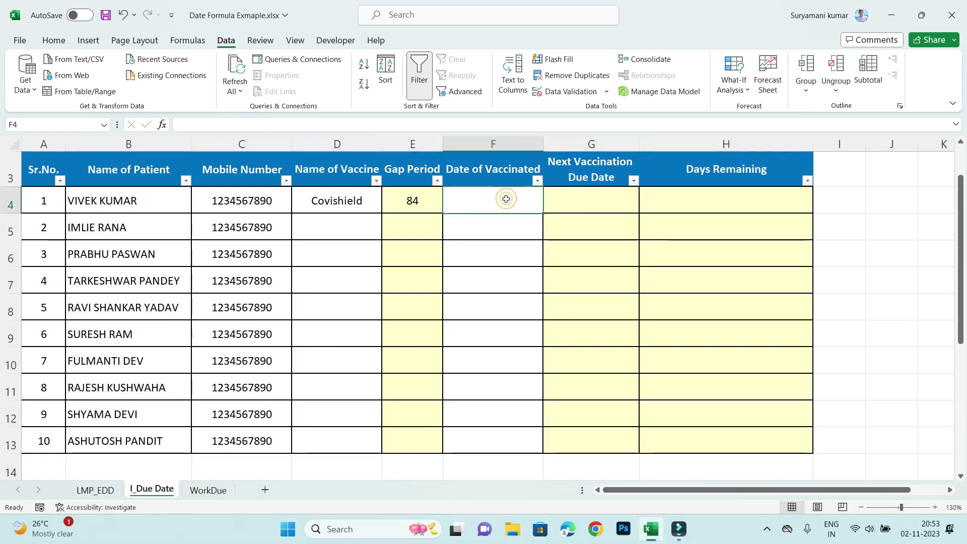
left_click(591, 204)
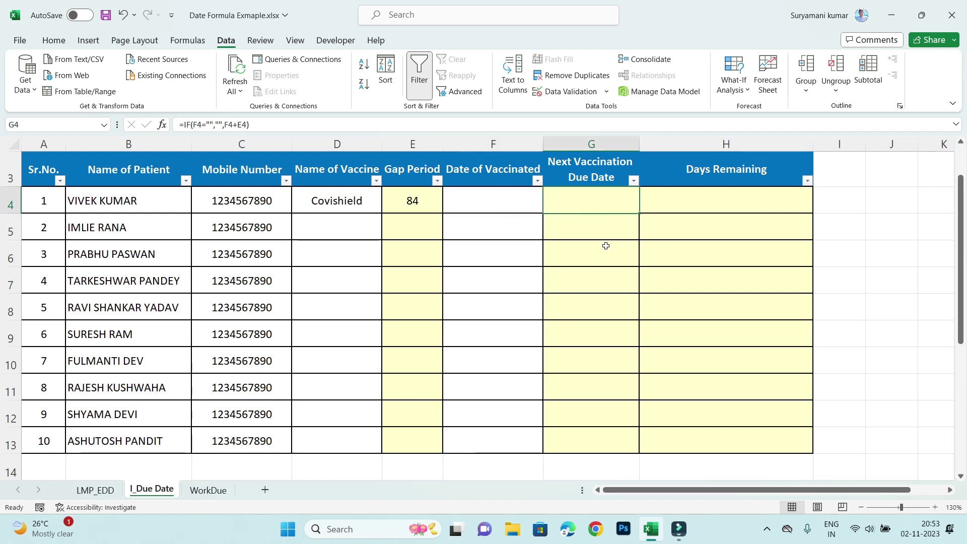
left_click(501, 206)
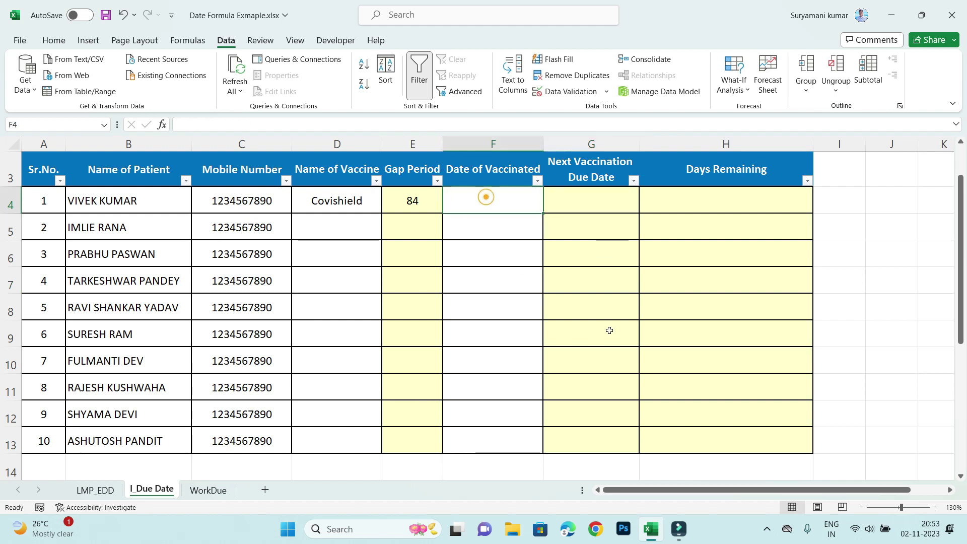
type("23-04-2023")
key("Return")
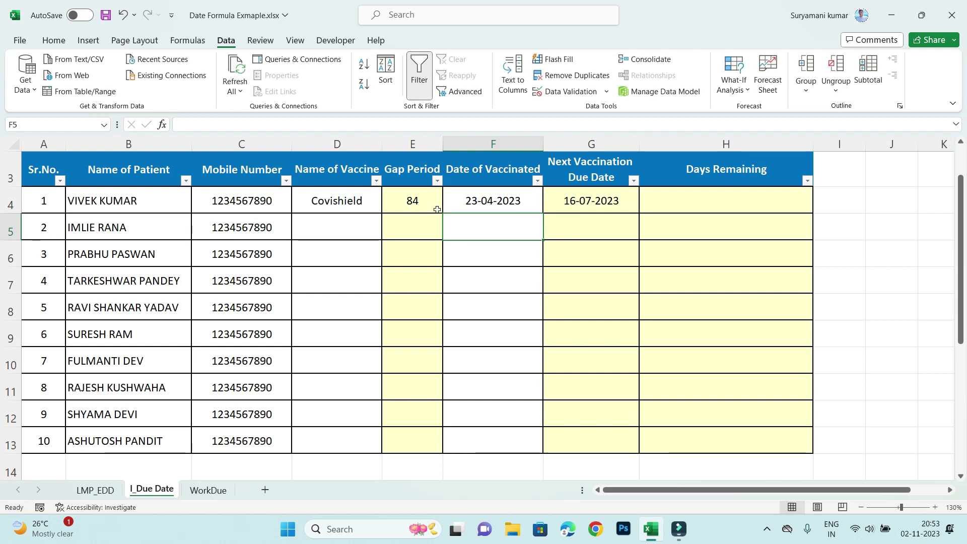
- Check the first patient's due date in G4 and clear the test vaccination date from F4
left_click(609, 206)
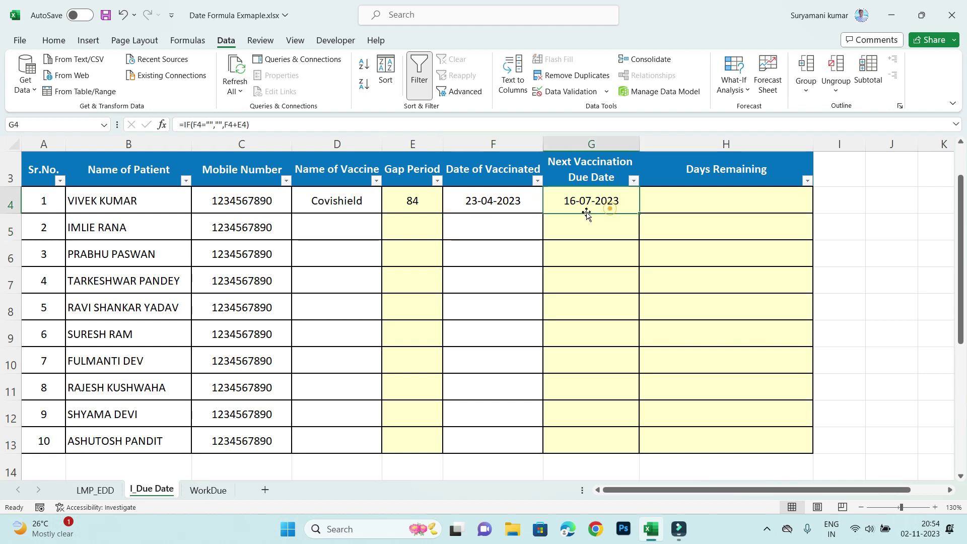
left_click(515, 203)
key("Delete")
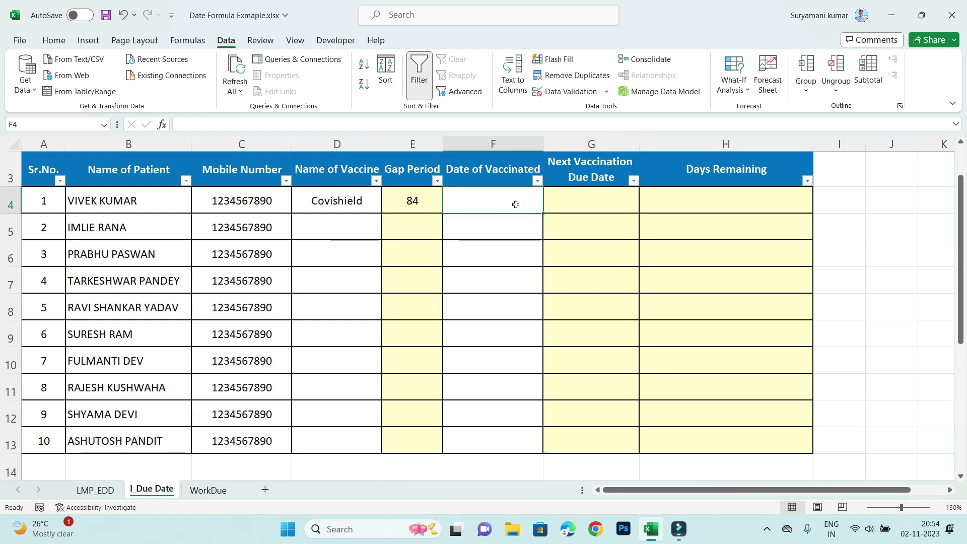
- Copy the due date formula from G4 down through G13 for all ten patients and check the copied cells
left_click(584, 202)
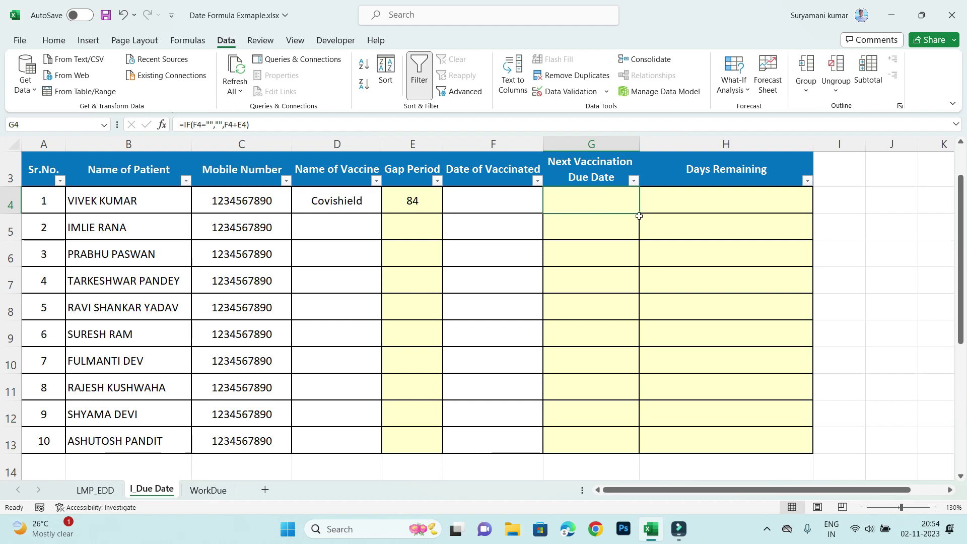
left_click_drag(640, 214, 654, 456)
left_click(603, 226)
left_click(590, 302)
left_click(593, 364)
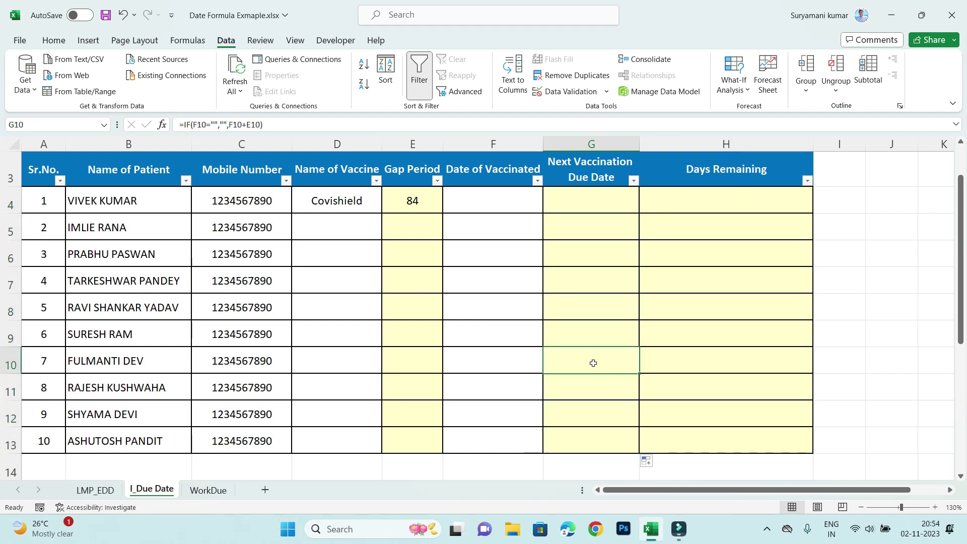
left_click(594, 224)
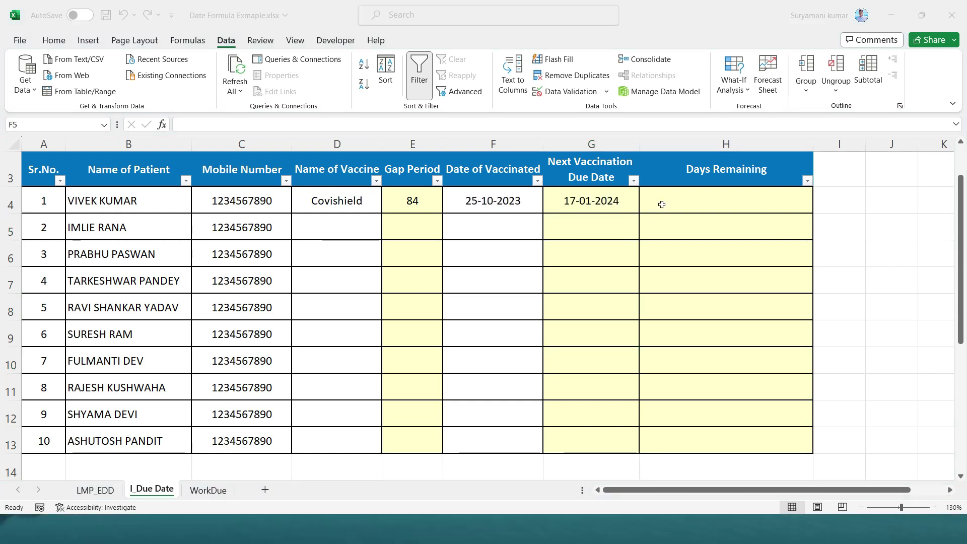
- Enter the formula =TODAY()-G4 in H4 for the first patient's Days Remaining and check it
left_click(688, 202)
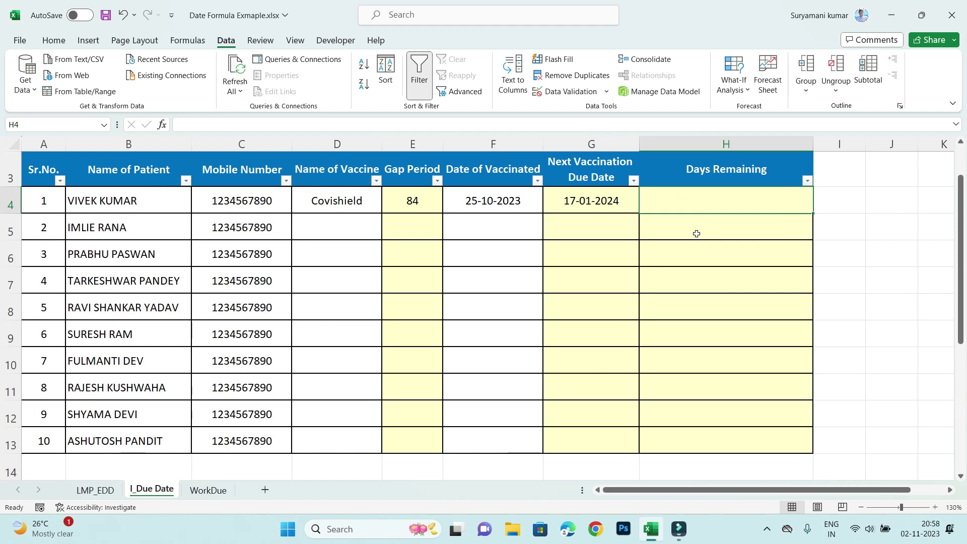
type("=")
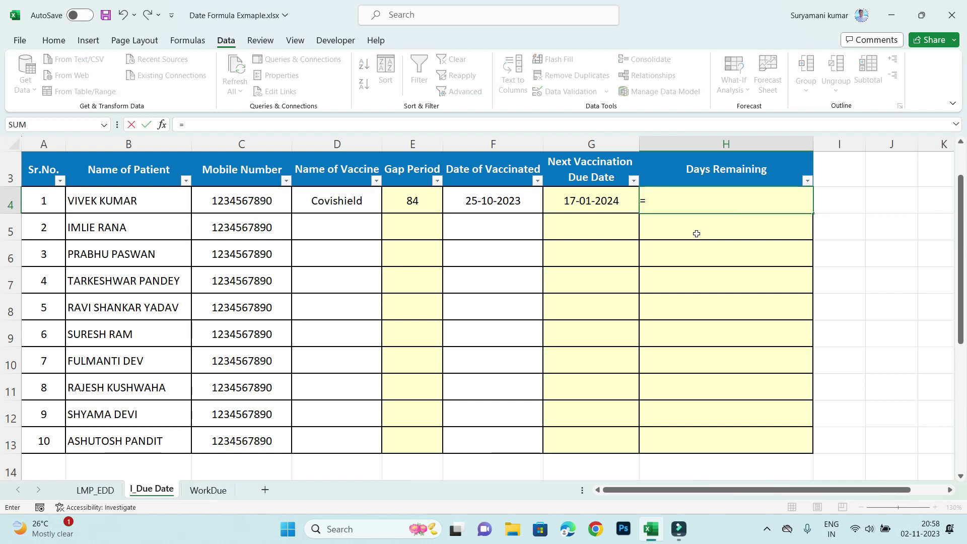
type("toda")
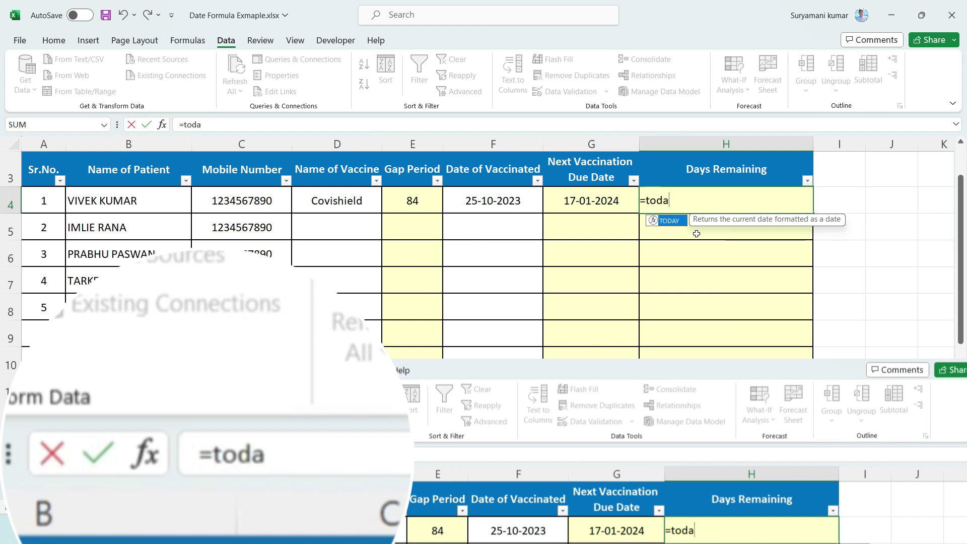
key("Tab")
type(")")
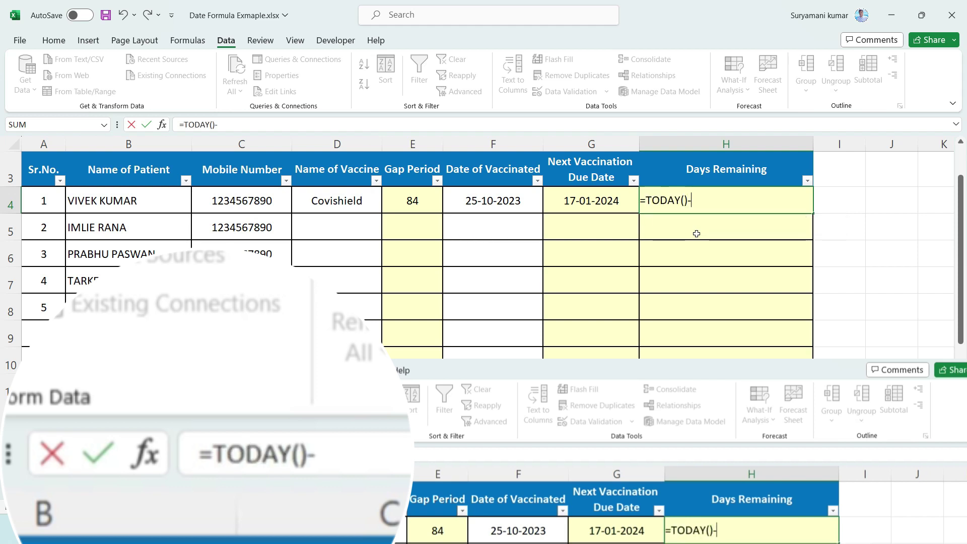
type("-")
left_click(591, 200)
key("Return")
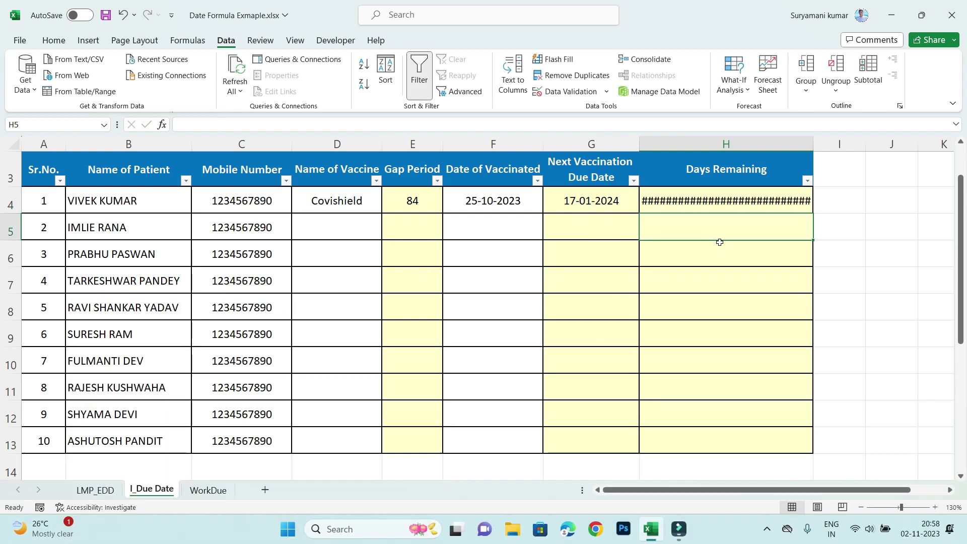
left_click(715, 203)
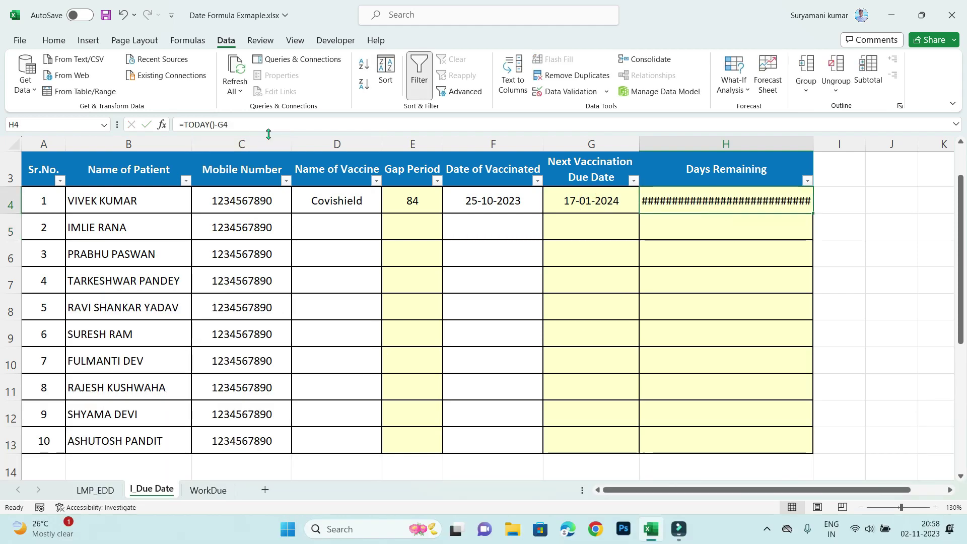
mouse_move(701, 205)
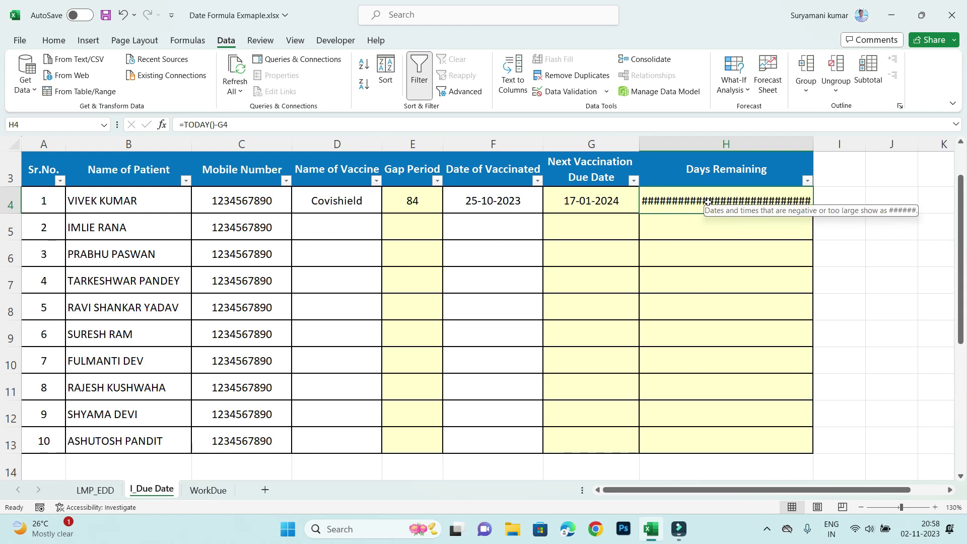
- Open the number format settings for the Days Remaining cells H4:H13 and choose the Custom category
left_click_drag(707, 202, 702, 429)
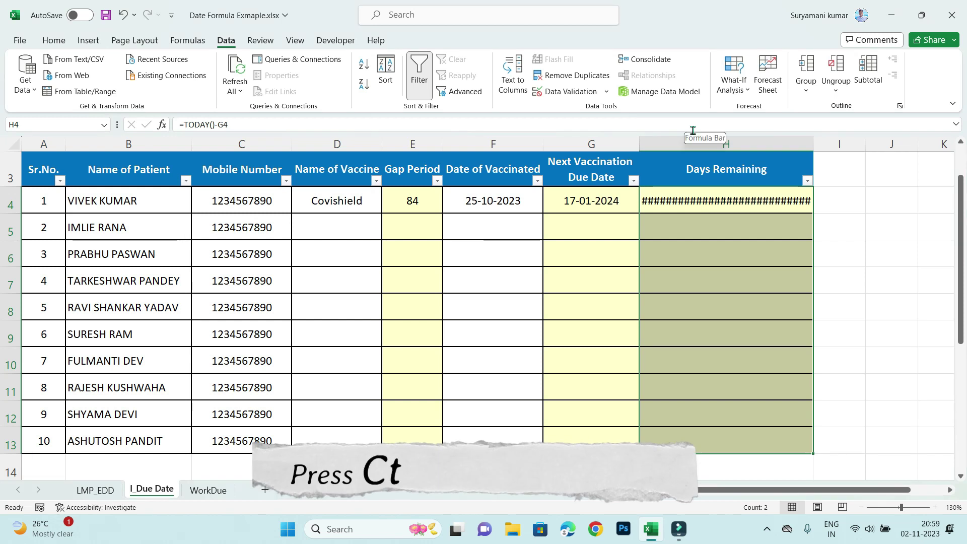
key("ctrl+1")
key("Escape")
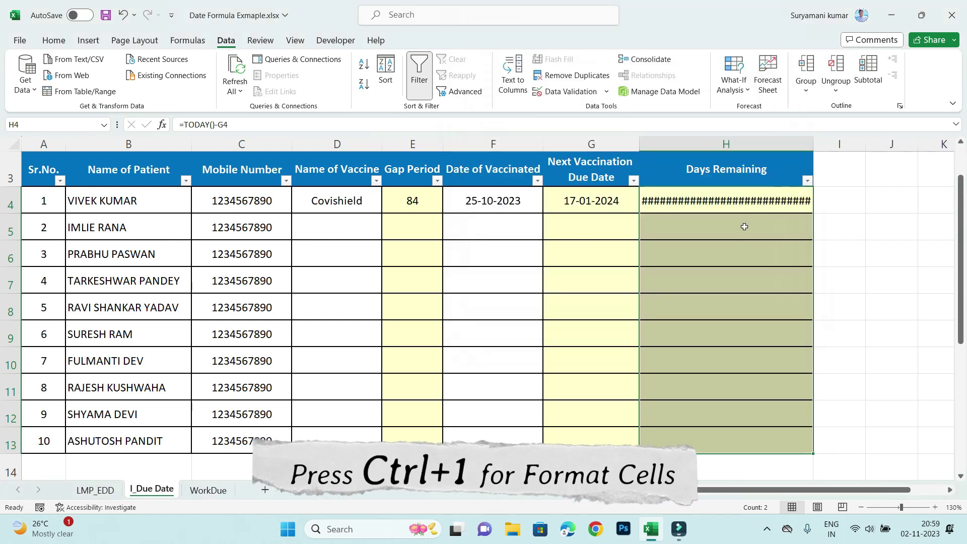
right_click(743, 225)
left_click(801, 446)
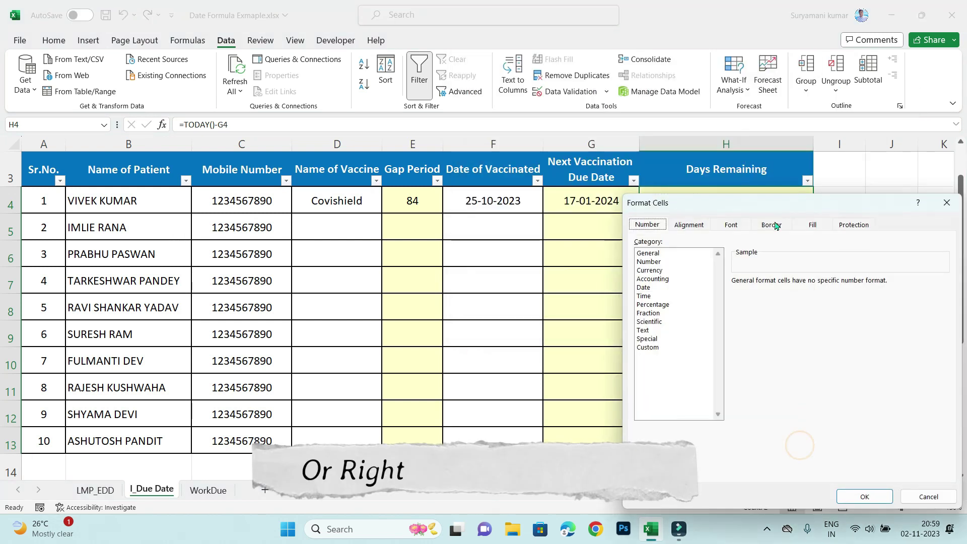
left_click_drag(741, 192, 327, 13)
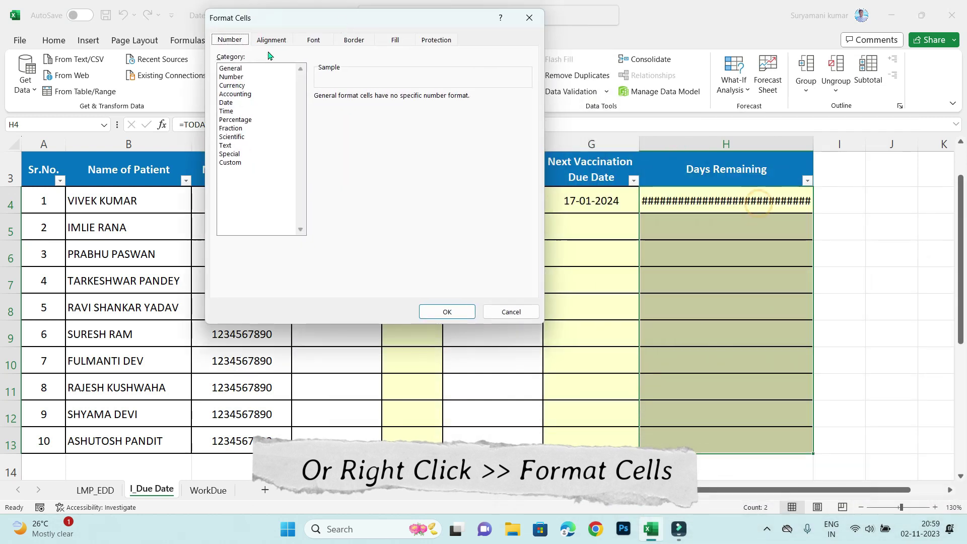
left_click(224, 40)
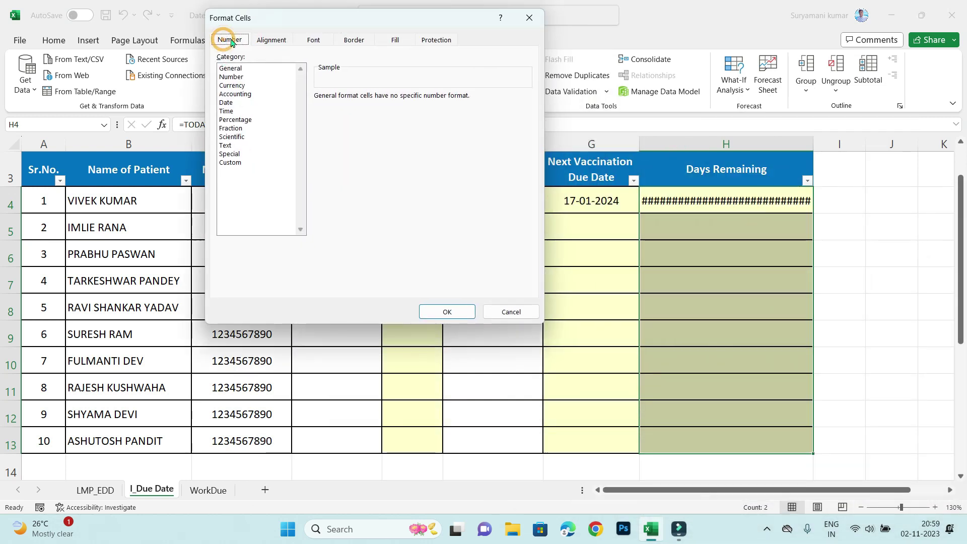
left_click(230, 162)
left_click_drag(313, 24, 188, 24)
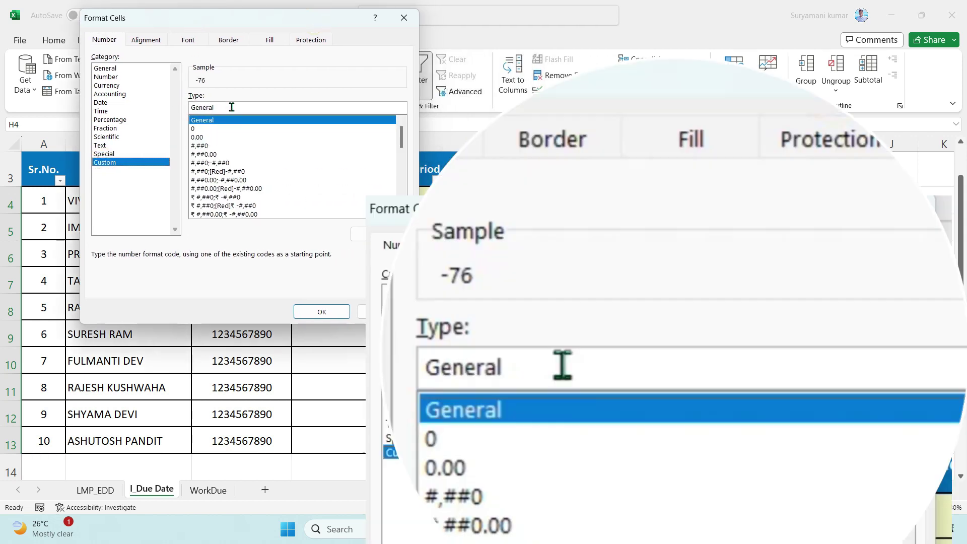
- Apply the custom number format [Red]# "Days Overdue";[Blue] # "Days Remaining";[Green] # "Today" to the Days Remaining cells
double_click(231, 107)
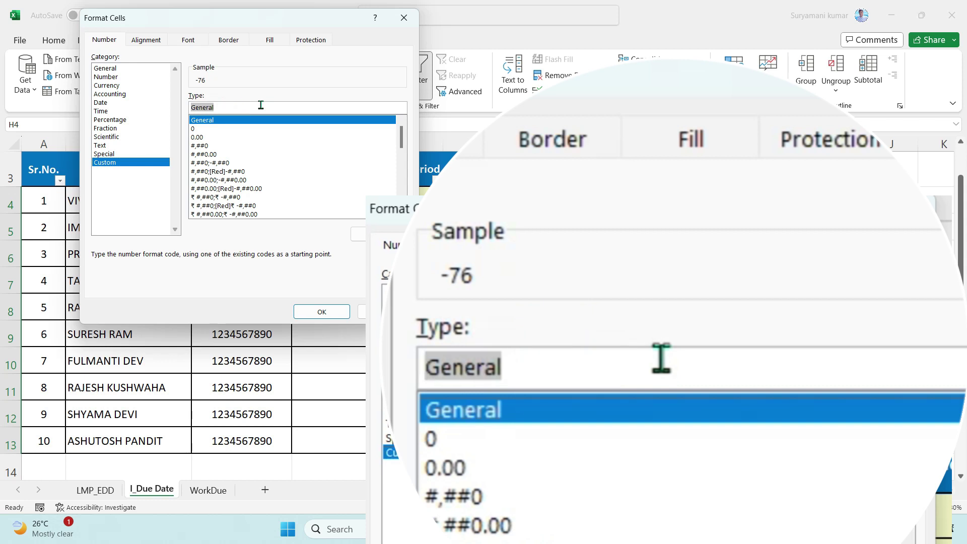
type("[Red")
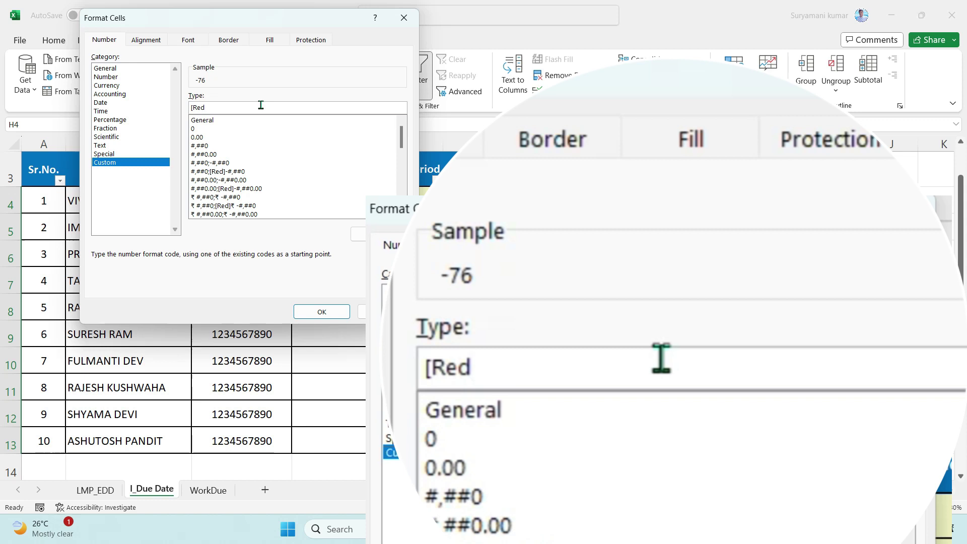
type("]# \"Days Overdue\"")
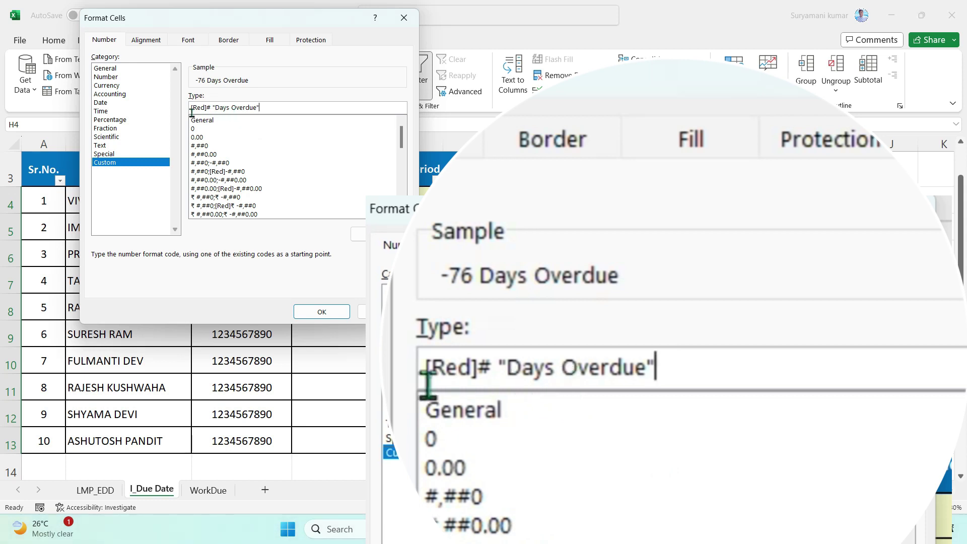
type(";")
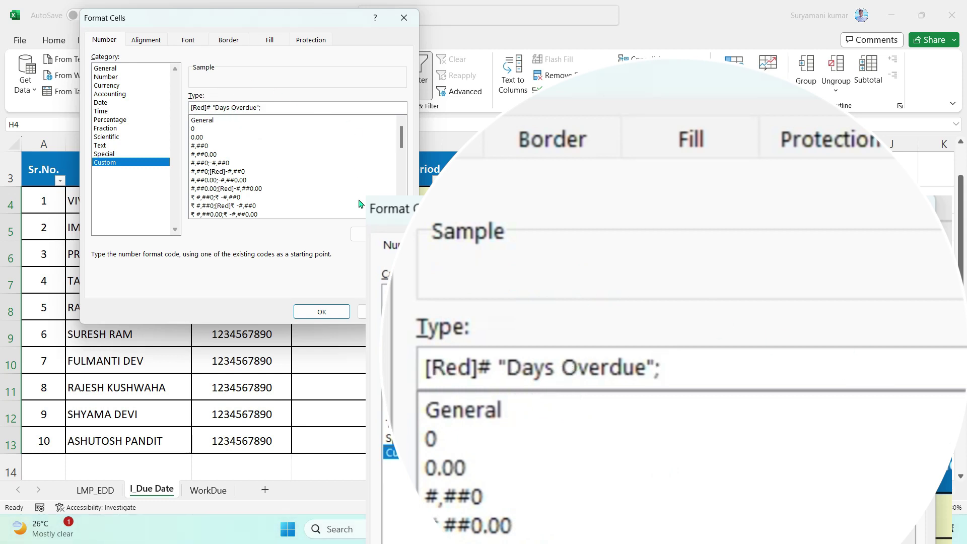
type(" [Blue]#")
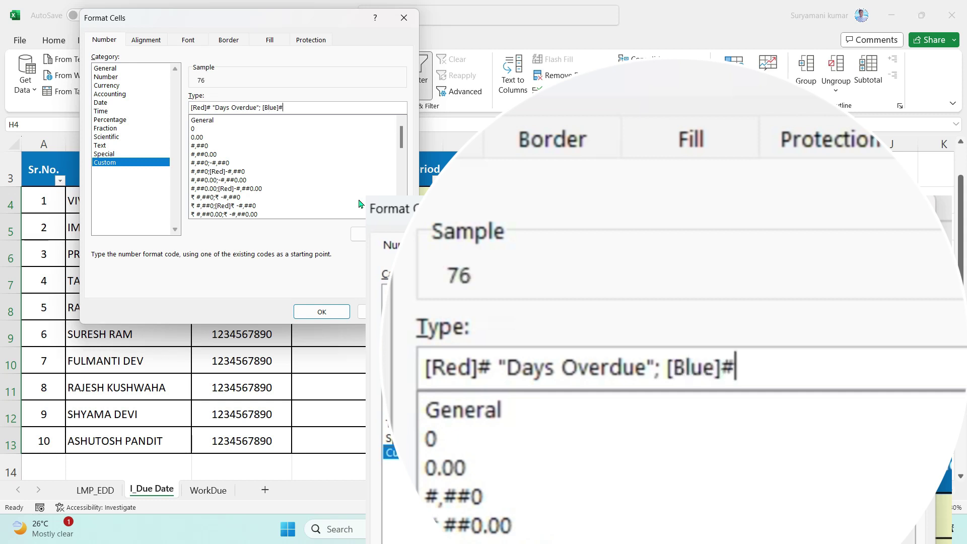
type(" \"Days Remaining\";[Green] # \"Today")
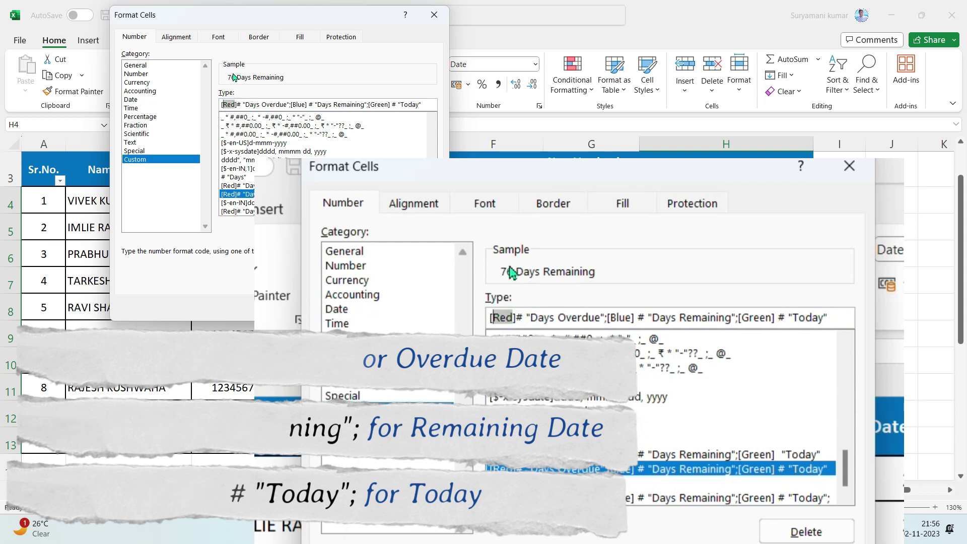
left_click(237, 20)
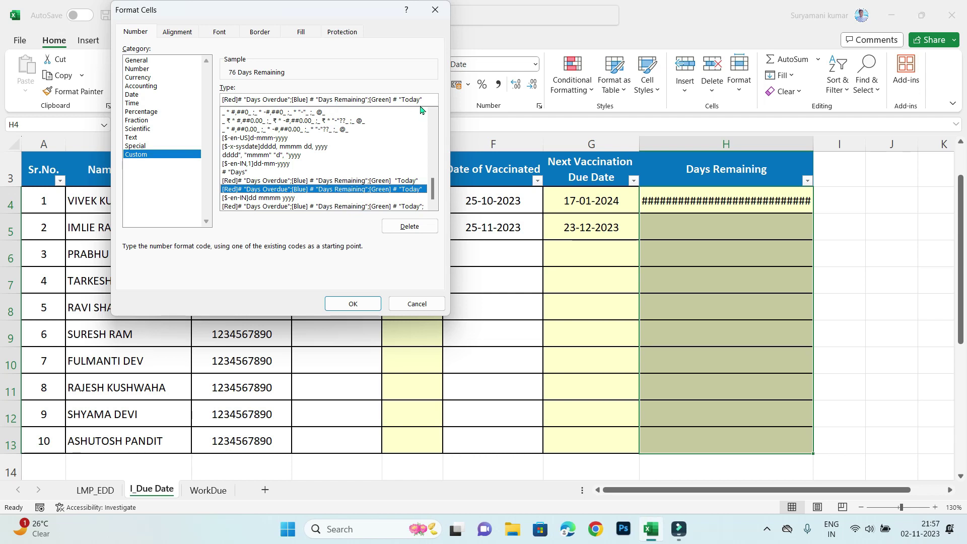
left_click(428, 96)
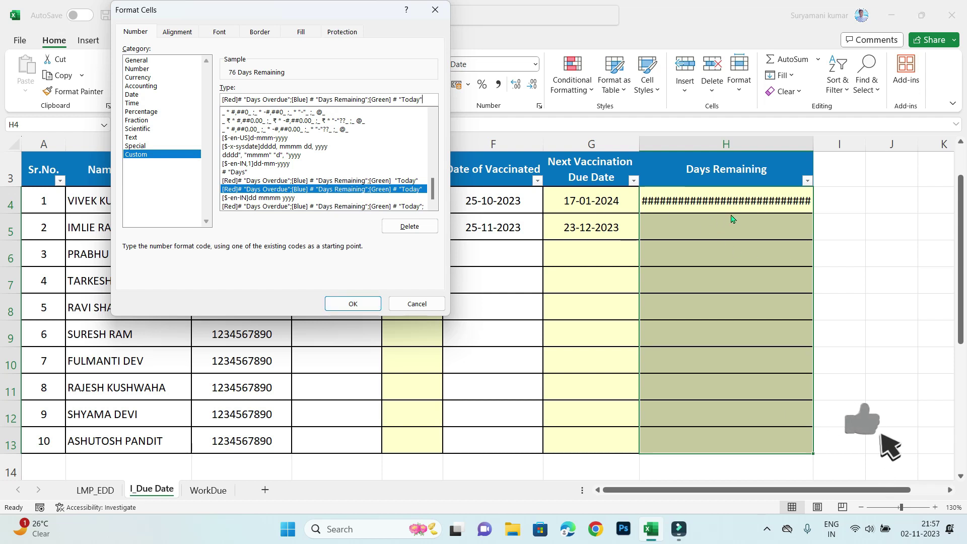
left_click(352, 303)
- Copy the Days Remaining formula from H4 down through H13 for all ten patients
left_click(691, 207)
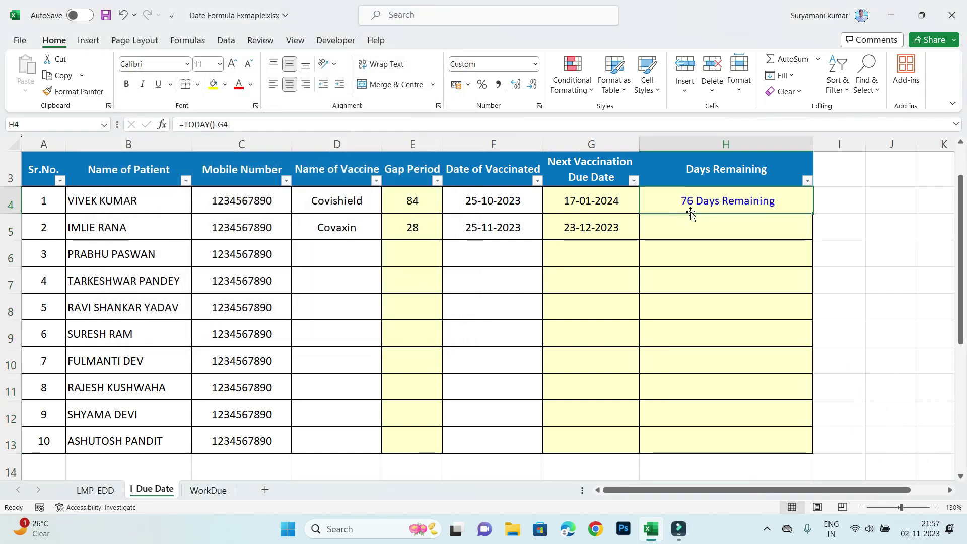
left_click(711, 202)
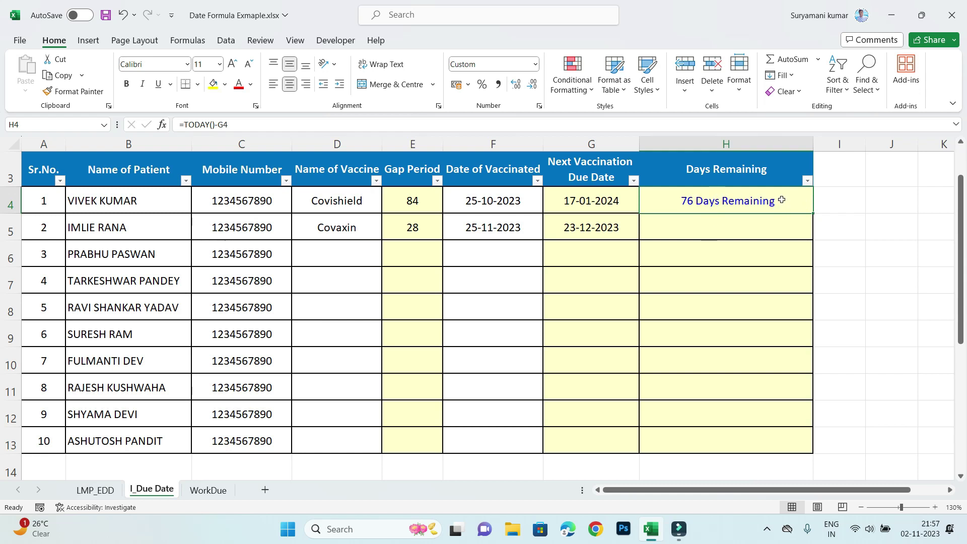
left_click_drag(812, 213, 818, 449)
left_click(850, 290)
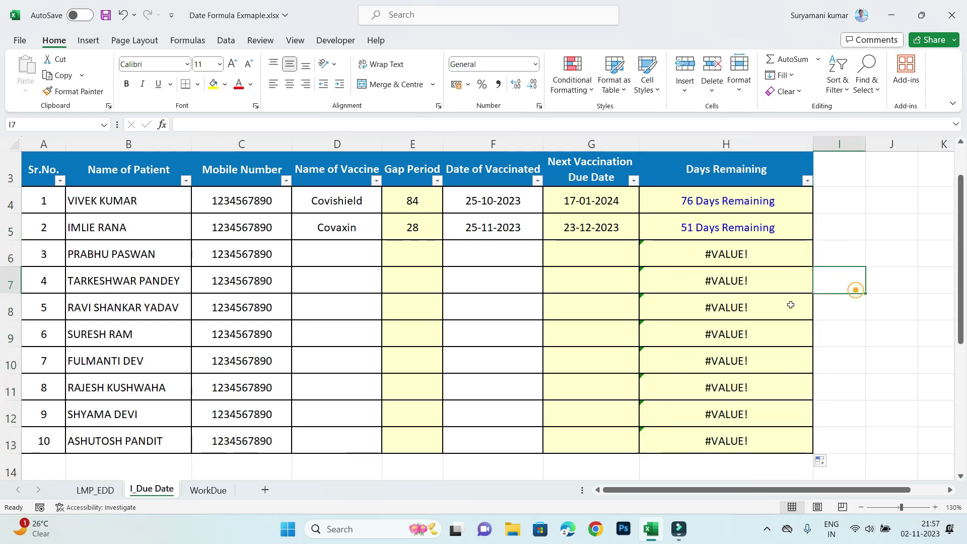
- Check the third patient's Days Remaining formula and recopy the due date formula from G4 down through G13
left_click(721, 257)
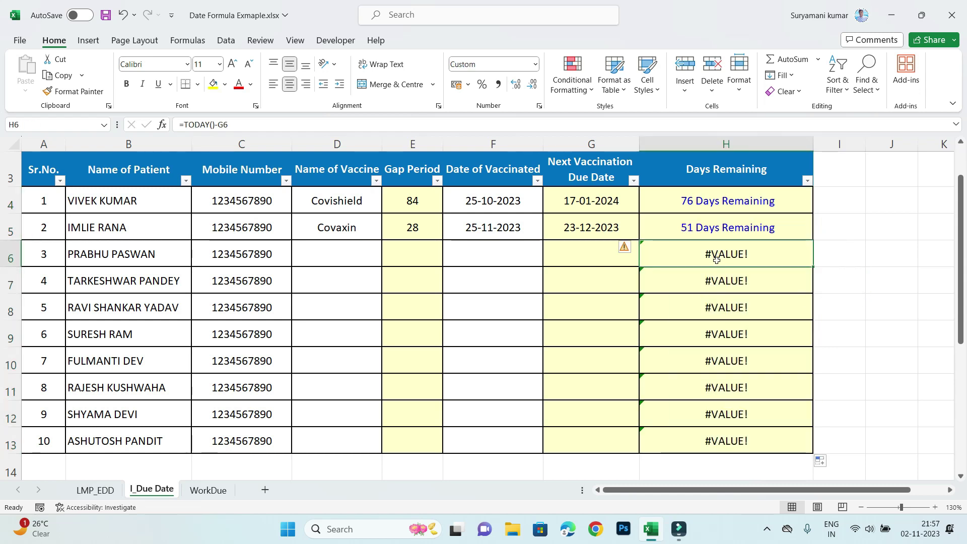
left_click(582, 201)
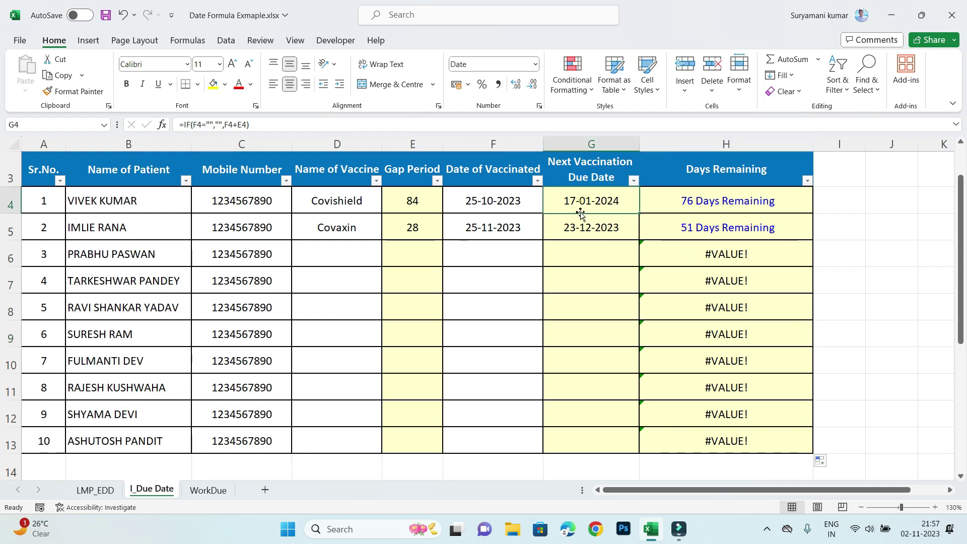
left_click_drag(640, 213, 635, 450)
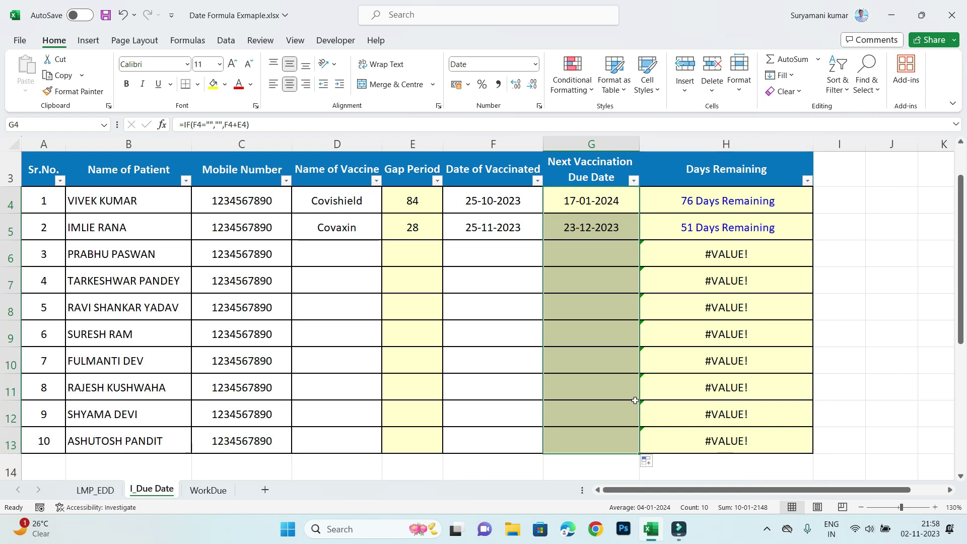
left_click(592, 259)
- Examine the Days Remaining formulas in H6:H13 against the vaccination date and due date cells in row 6
left_click(704, 262)
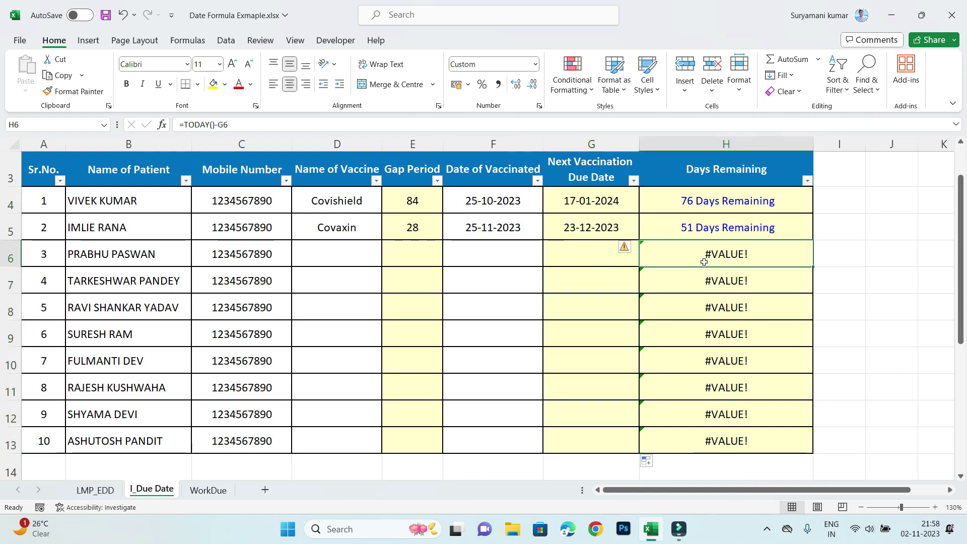
left_click(756, 255)
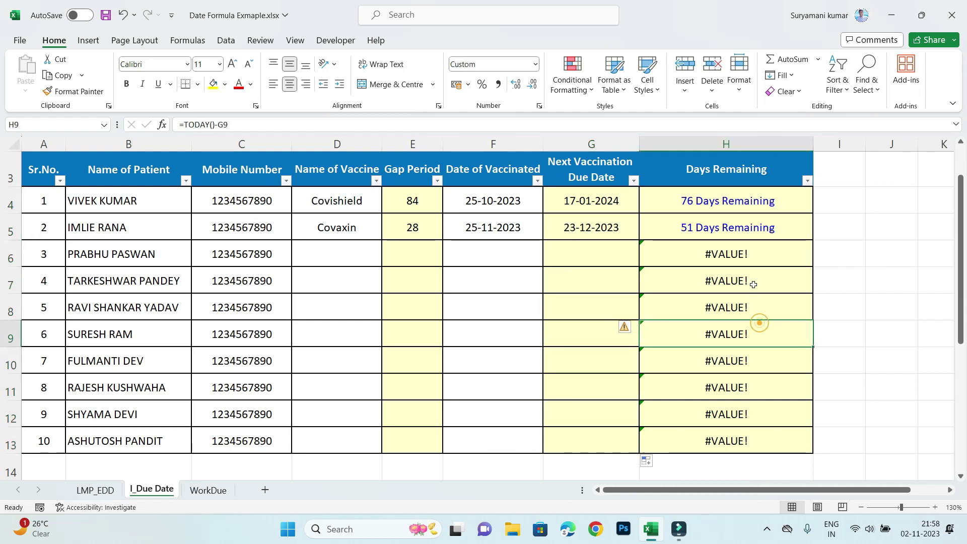
left_click_drag(755, 256, 740, 439)
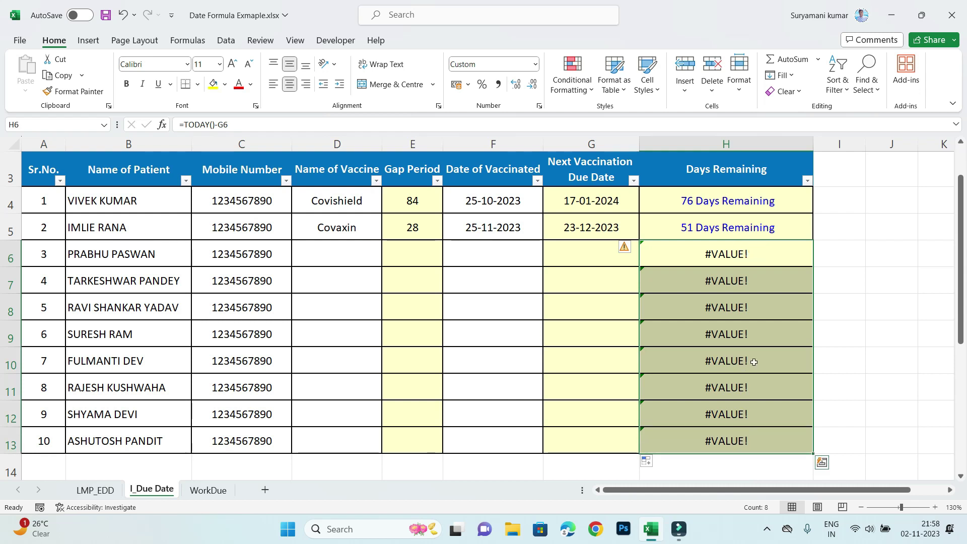
left_click(598, 245)
left_click(580, 227)
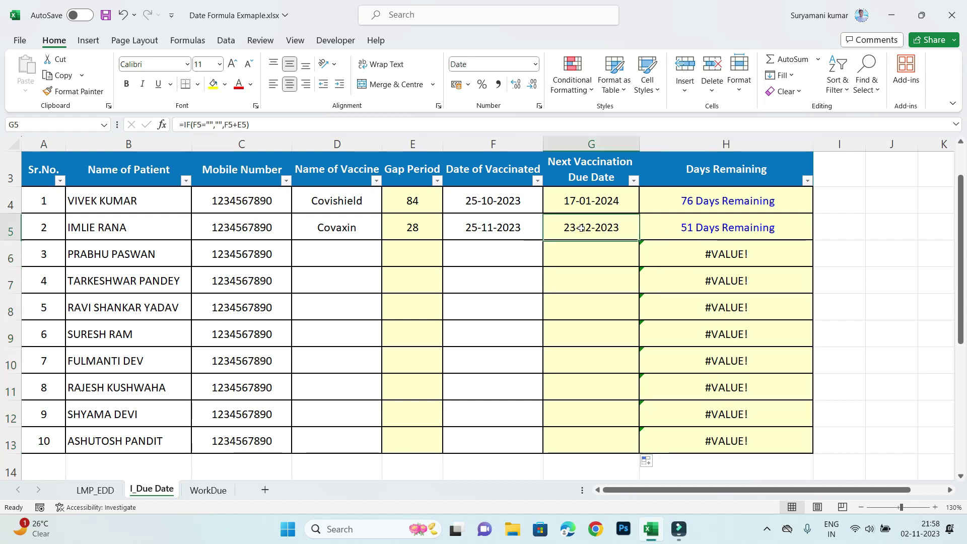
left_click(578, 254)
left_click(497, 250)
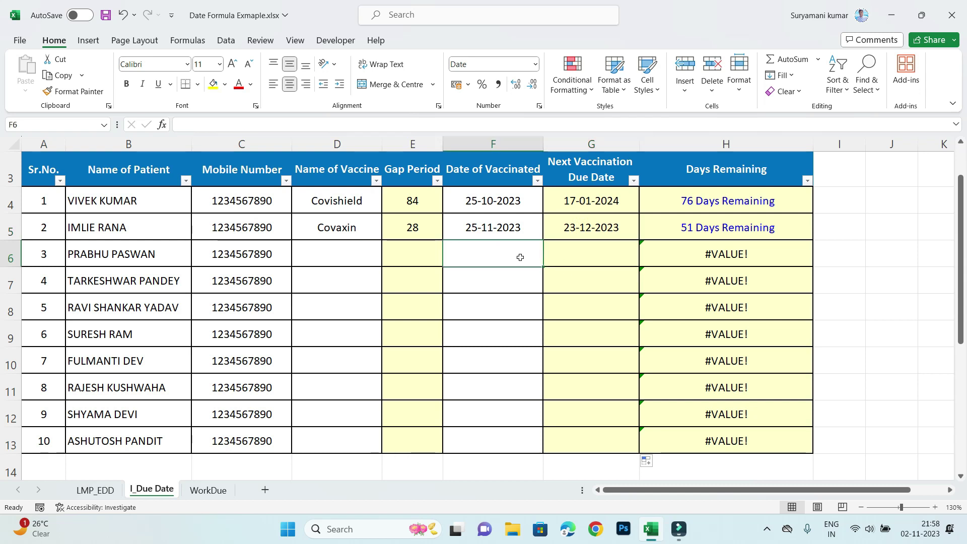
left_click(603, 258)
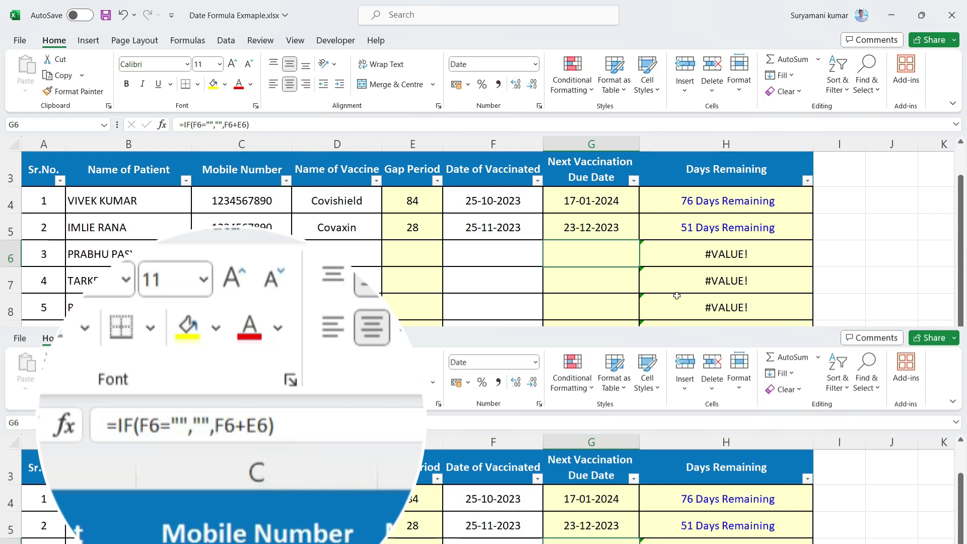
- Wrap the third patient's Days Remaining formula in H6 with IFERROR, making it =IFERROR(TODAY()-G6,"")
left_click(687, 262)
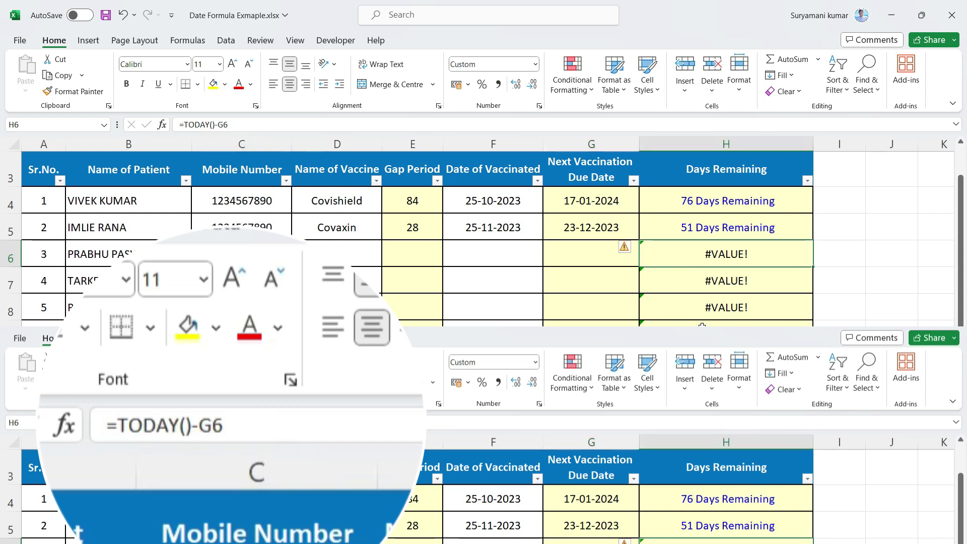
left_click(184, 124)
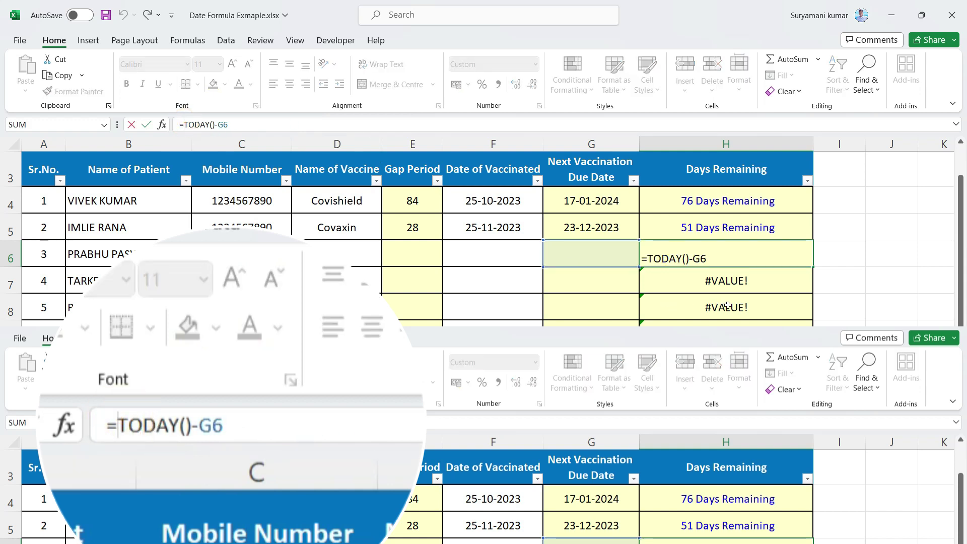
type("ifer")
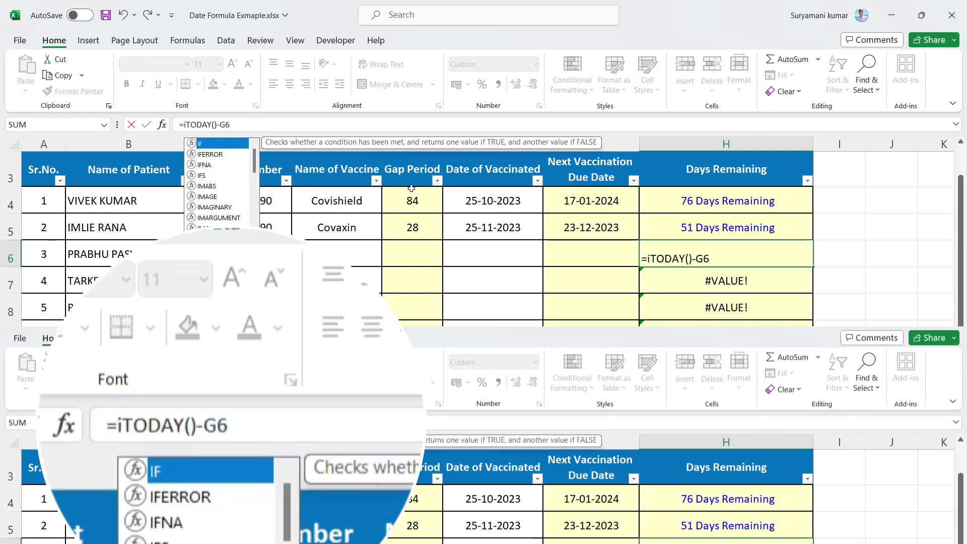
type("r")
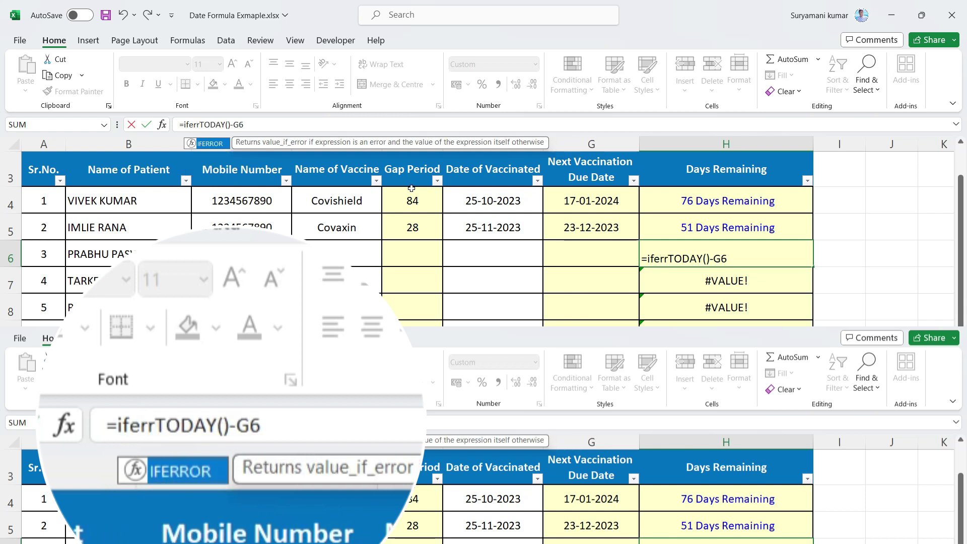
key("Tab")
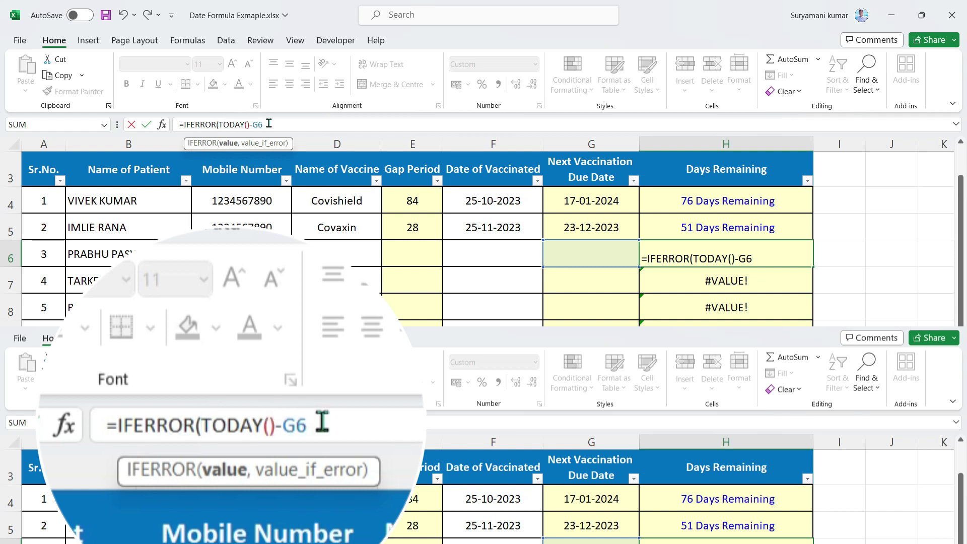
type(",")
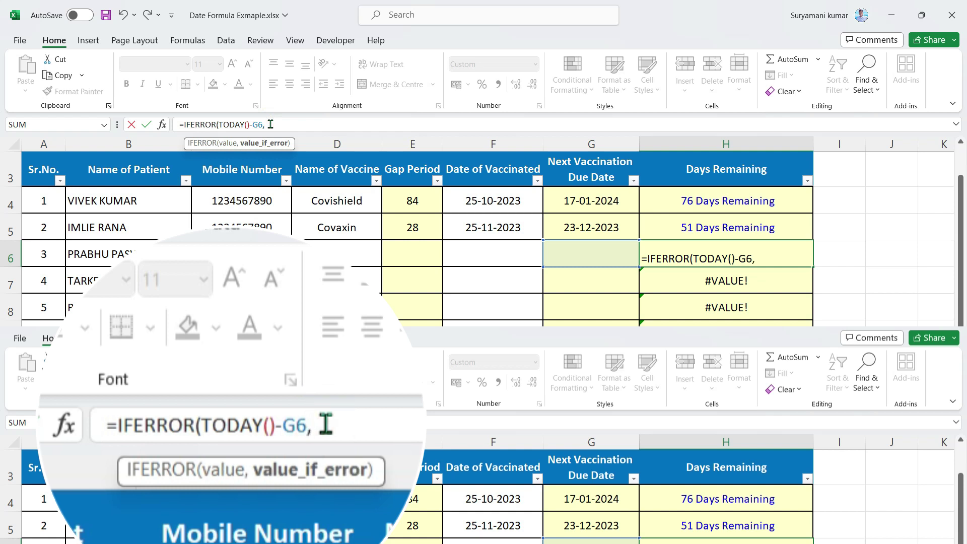
type("\"\")")
key("Return")
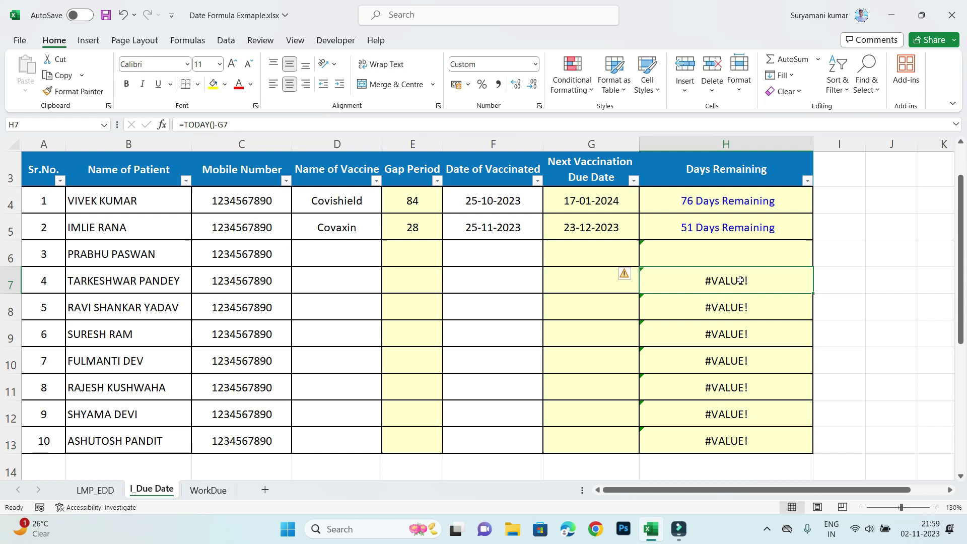
- Copy the IFERROR Days Remaining formula from H6 down through H13 and save the workbook
left_click(767, 256)
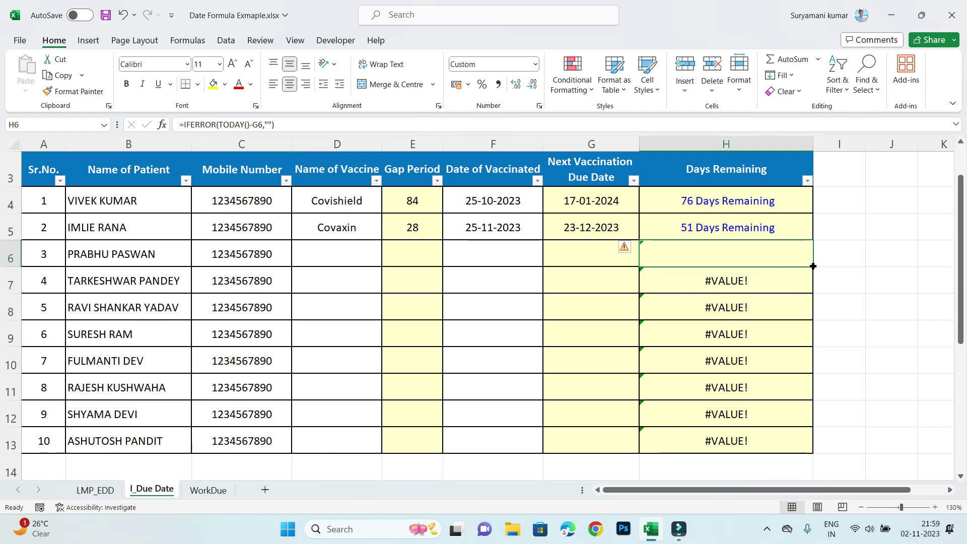
double_click(813, 265)
left_click(846, 340)
left_click(900, 286)
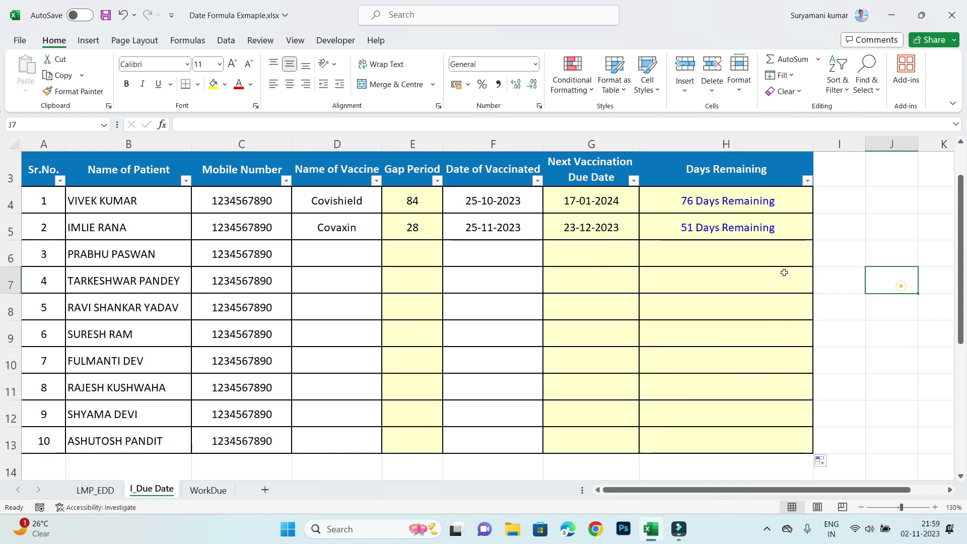
left_click(749, 258)
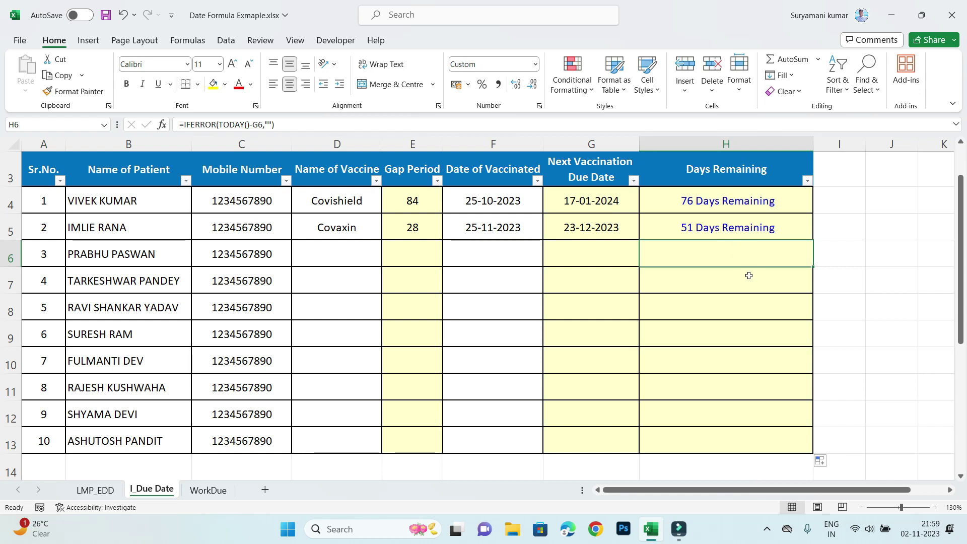
key("Left")
key("ctrl+s")
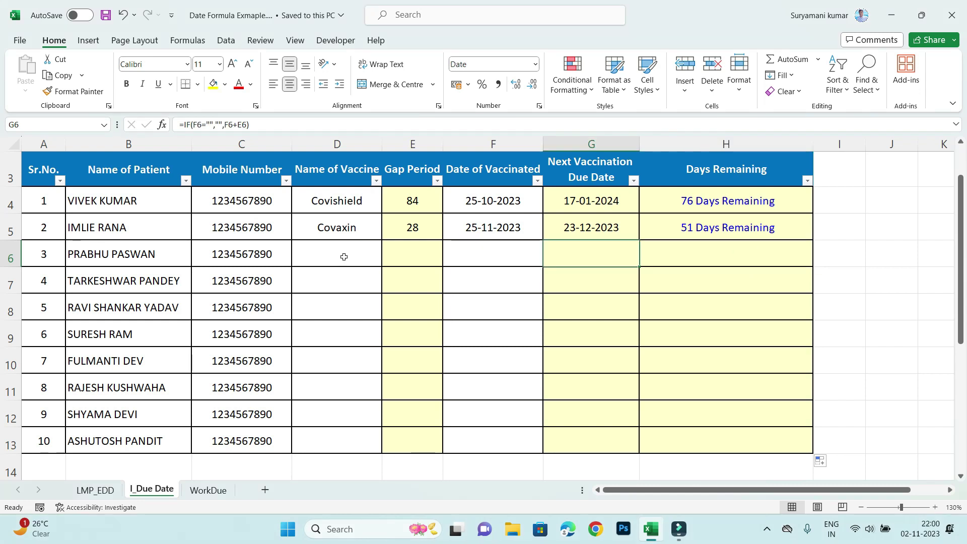
- Examine the vaccine names in D4:D13 and the Gap Period formulas in column E, including E4 and E5
left_click_drag(337, 201, 303, 442)
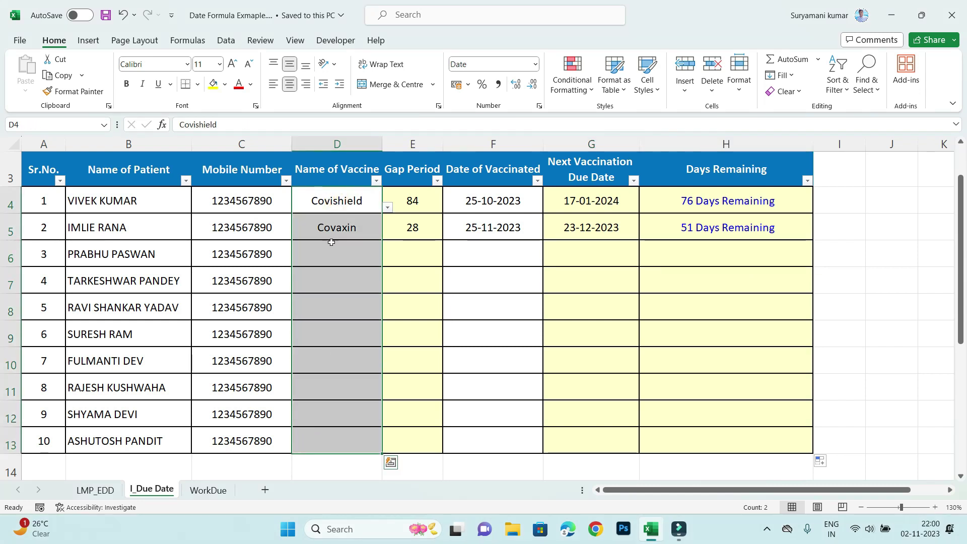
left_click_drag(410, 198, 410, 442)
left_click(419, 202)
left_click(332, 197)
left_click(332, 197)
left_click(409, 204)
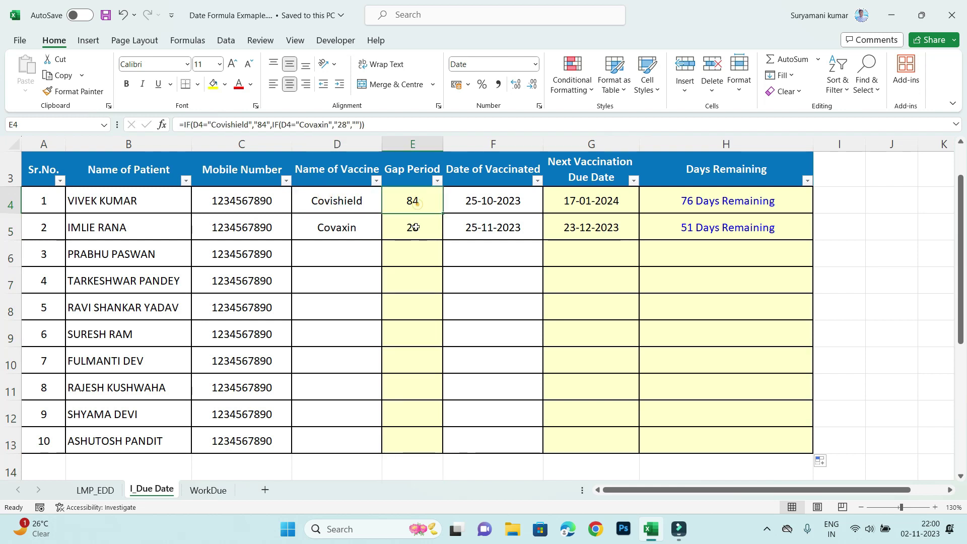
left_click(413, 231)
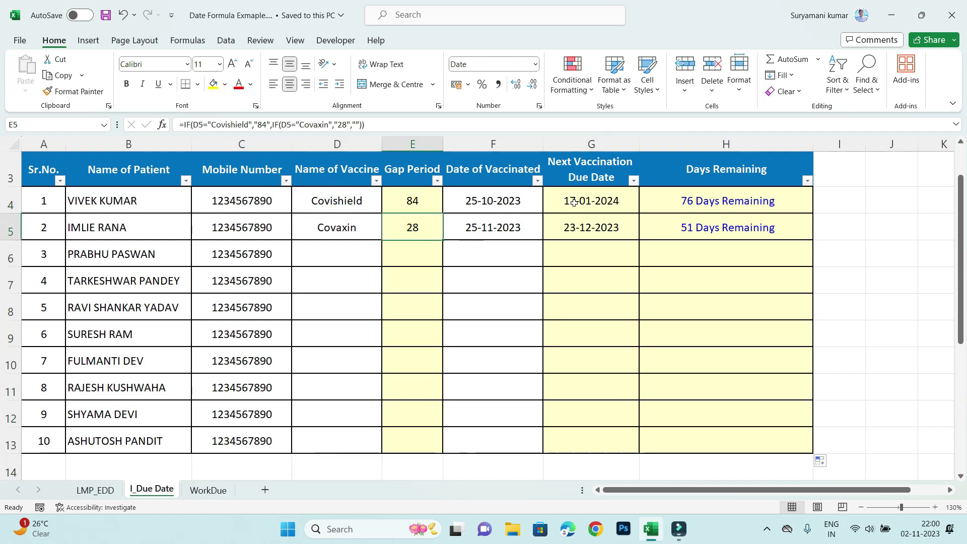
- Compare the due date formulas in G6 and G4, and copy =IF(F4="","",F4+E4) from G4 down through G13
left_click(582, 247)
left_click_drag(483, 254, 482, 438)
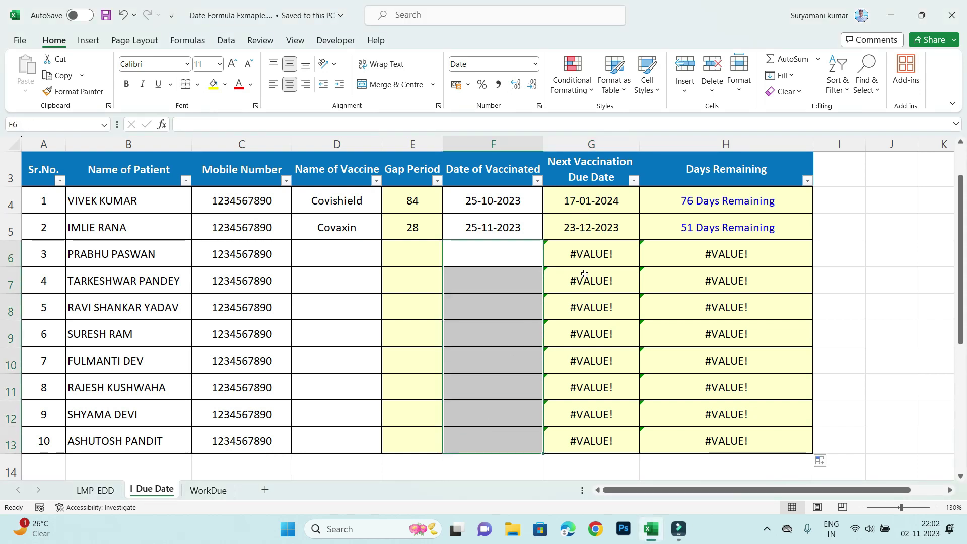
left_click(590, 254)
left_click_drag(590, 254, 589, 440)
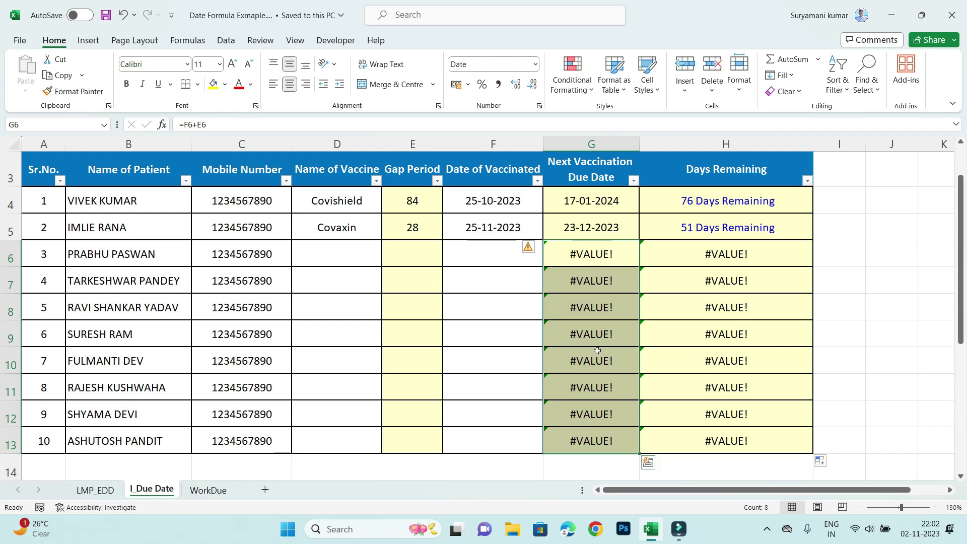
left_click(587, 264)
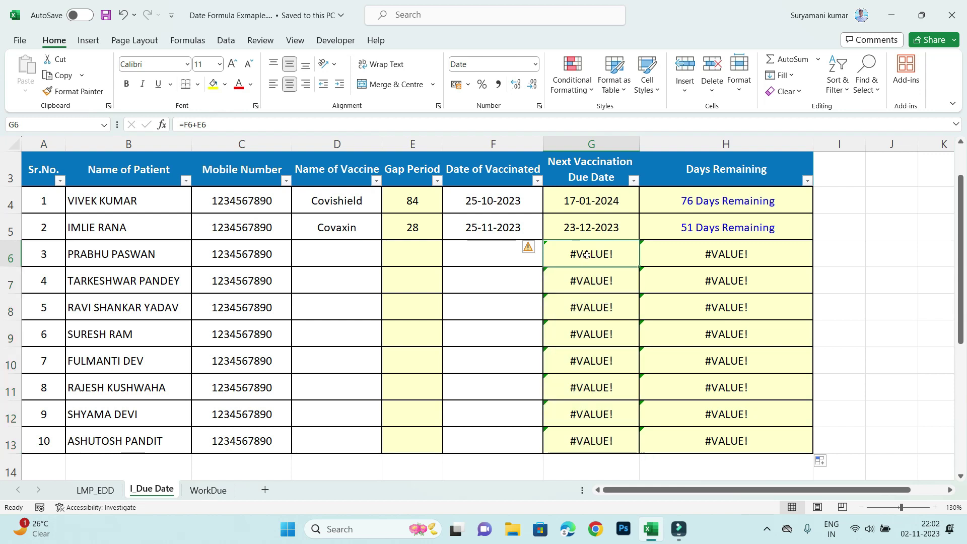
left_click(589, 201)
left_click(594, 257)
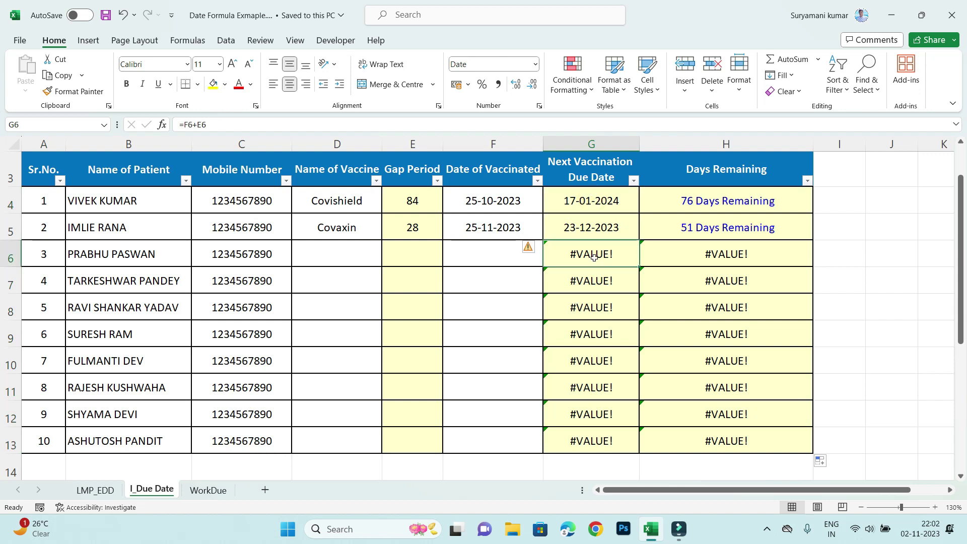
left_click(589, 204)
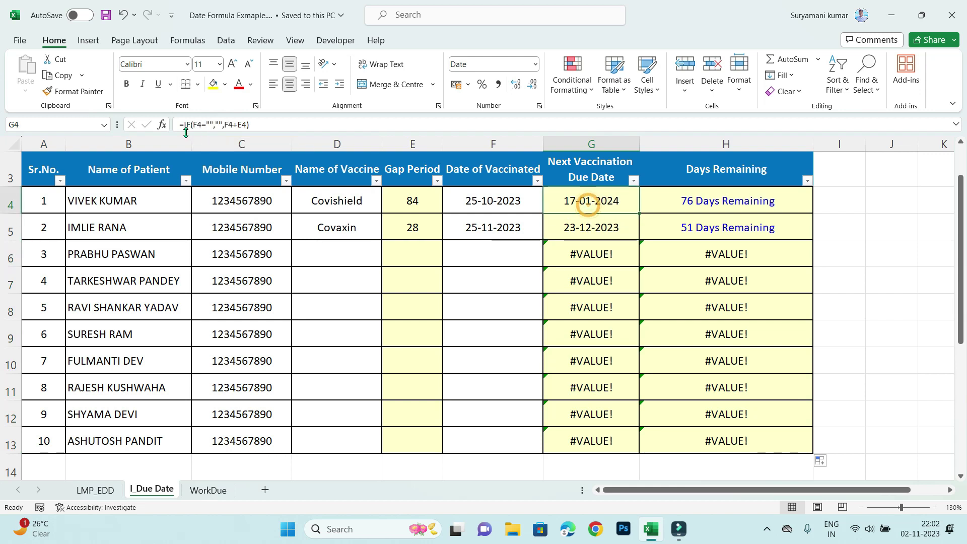
left_click_drag(641, 215, 645, 446)
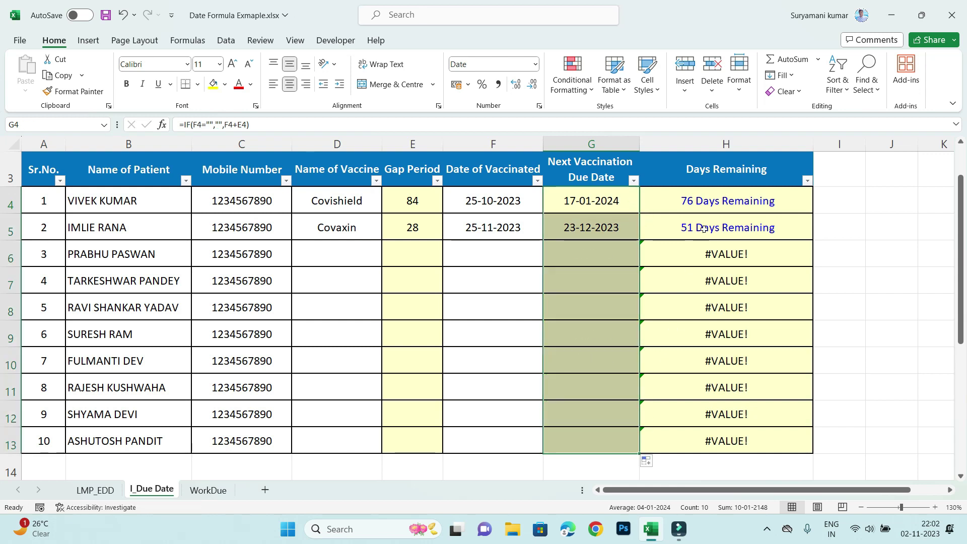
- Check the Days Remaining formula in H6 and copy =IFERROR(TODAY()-G4,"") from H4 down through H13
left_click(703, 228)
left_click(707, 253)
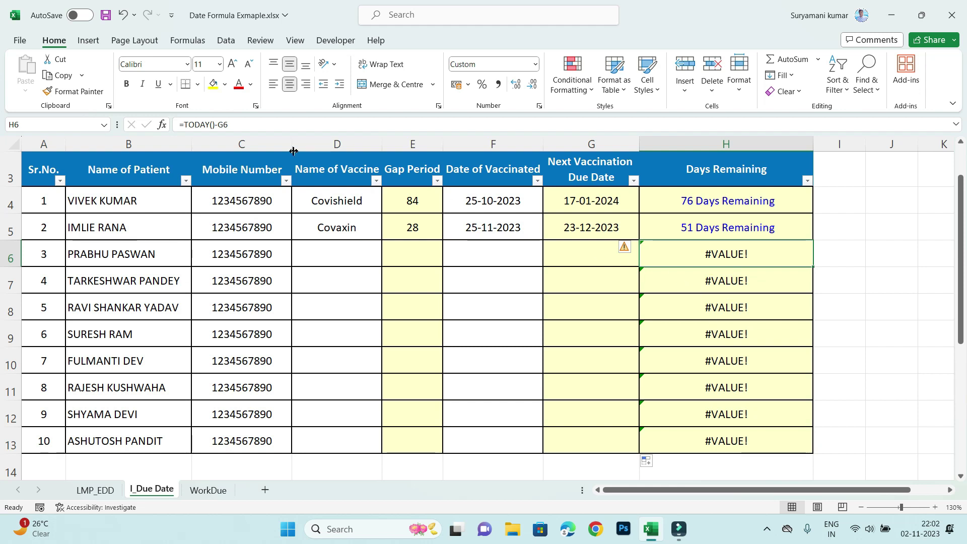
left_click(692, 211)
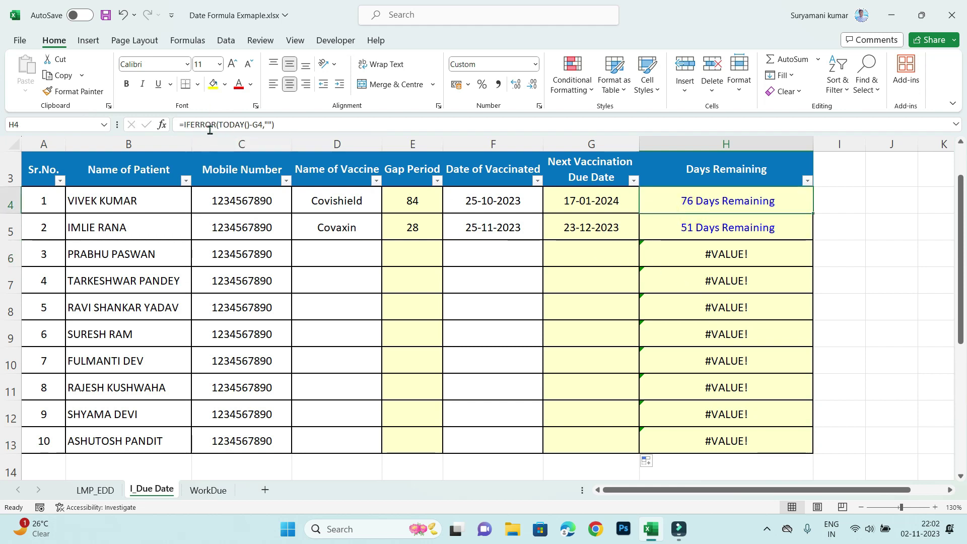
left_click_drag(814, 215, 816, 450)
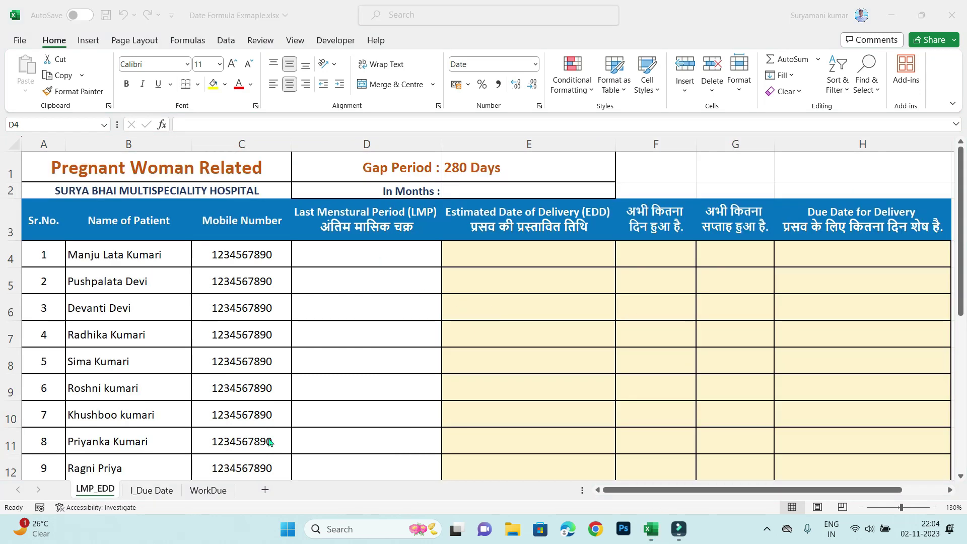
left_click(399, 308)
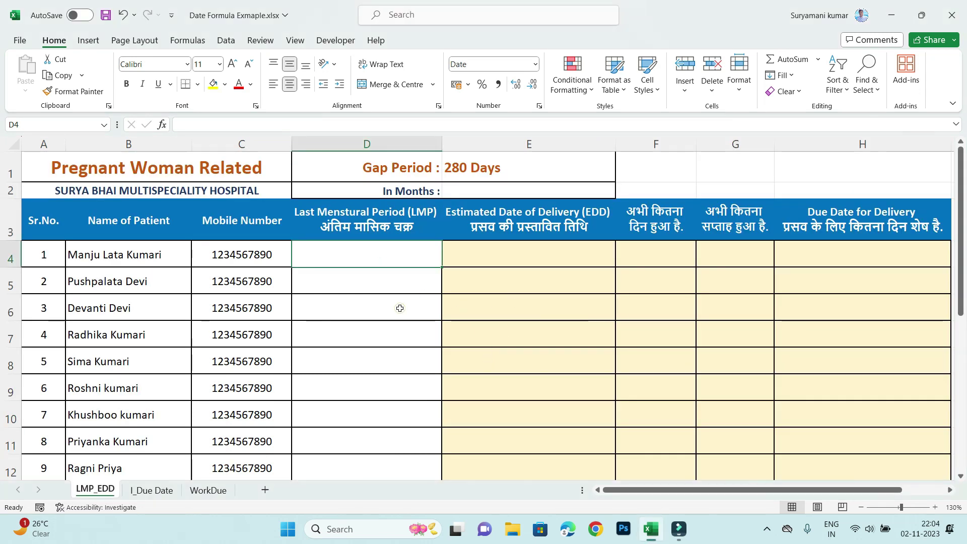
left_click(392, 279)
left_click(393, 255)
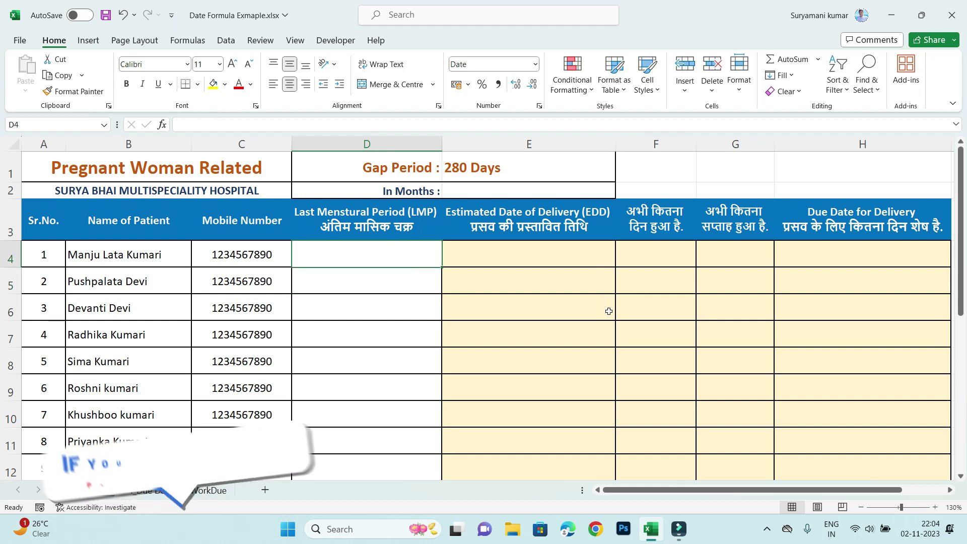
left_click(579, 257)
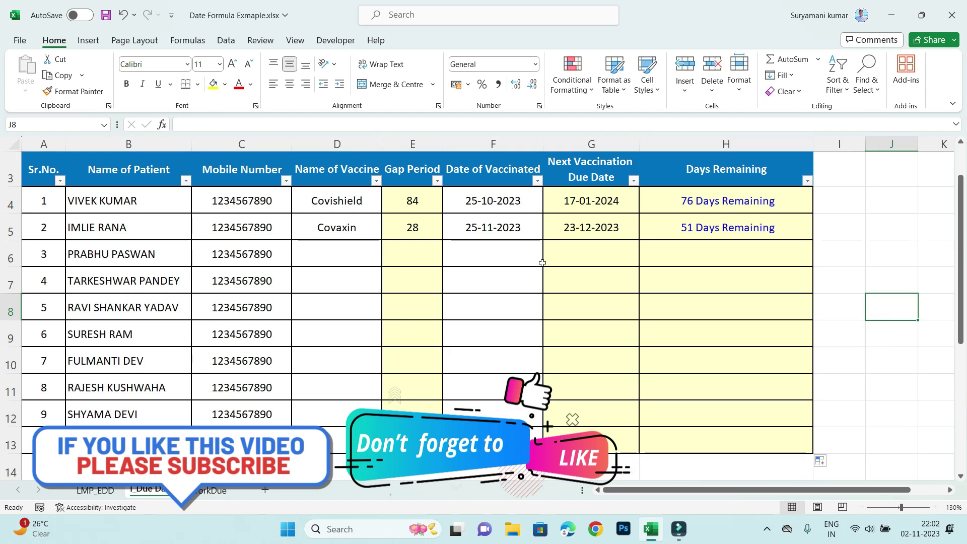
left_click(879, 254)
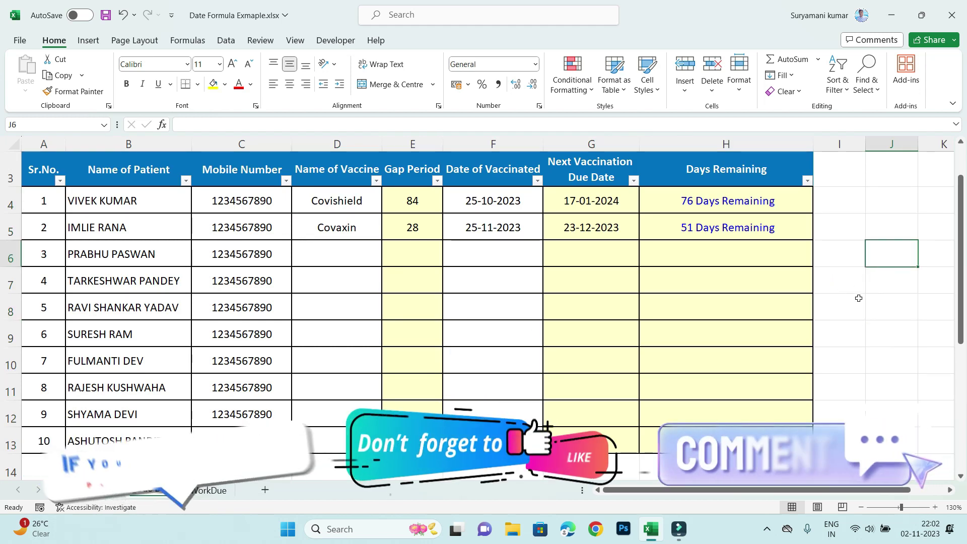
left_click(881, 283)
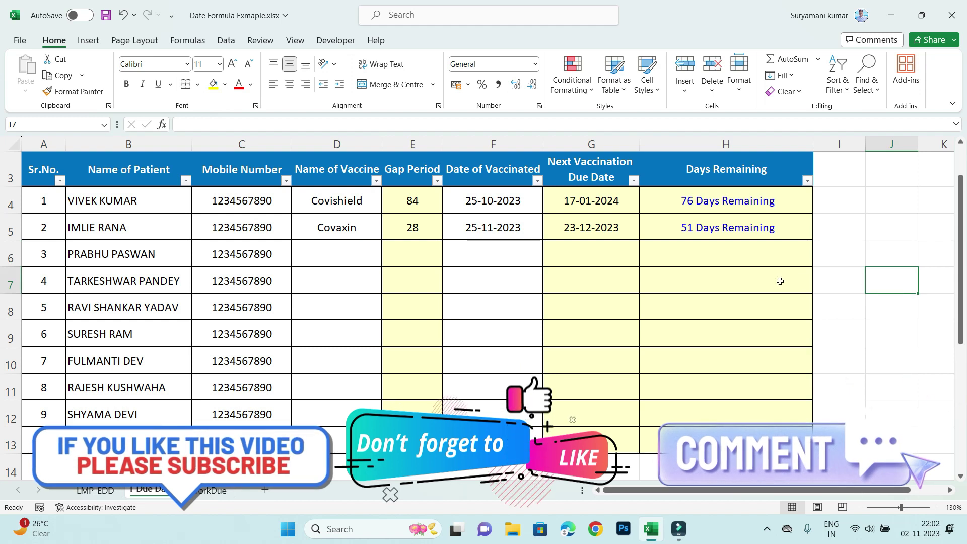